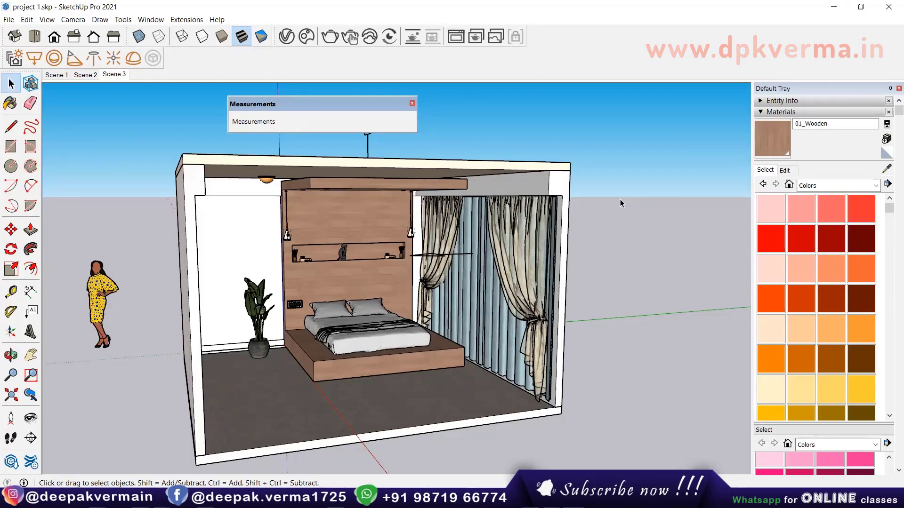
# Orbit and zoom until the bed, headboard shelf and curtains fill the view, then return to Select.
pyautogui.moveTo(612, 237); pyautogui.dragTo(609, 236, button='middle')
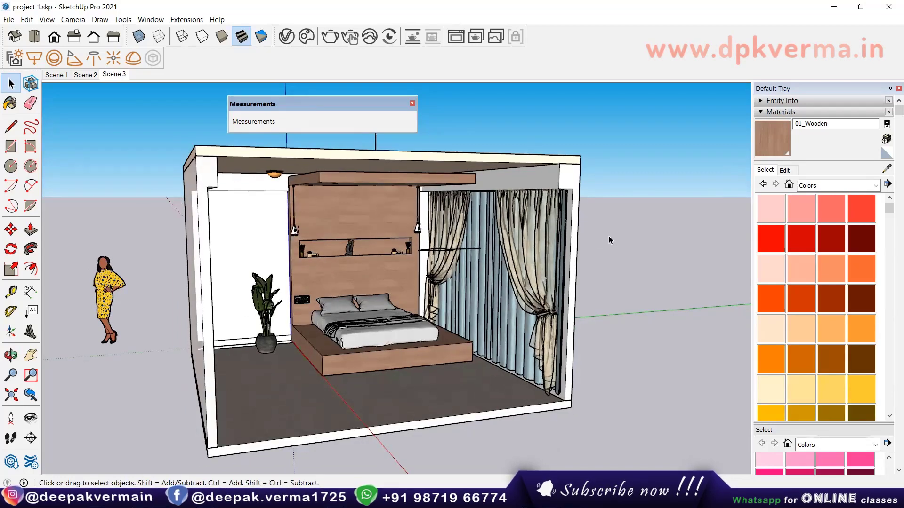
pyautogui.moveTo(598, 233)
pyautogui.mouseDown(button='middle')
pyautogui.moveTo(420, 346)
pyautogui.moveTo(339, 351)
pyautogui.moveTo(332, 342)
pyautogui.mouseUp(button='middle')
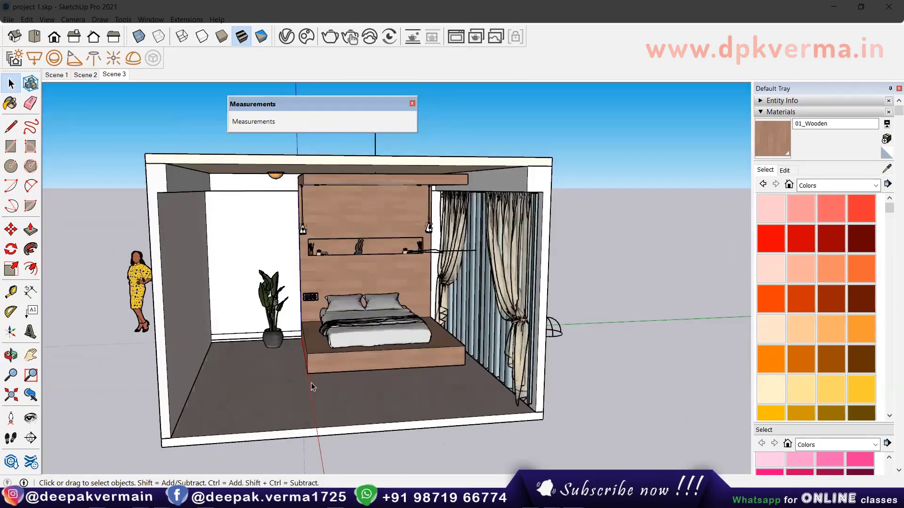
pyautogui.scroll(1, 349, 333)
pyautogui.scroll(1, 349, 334)
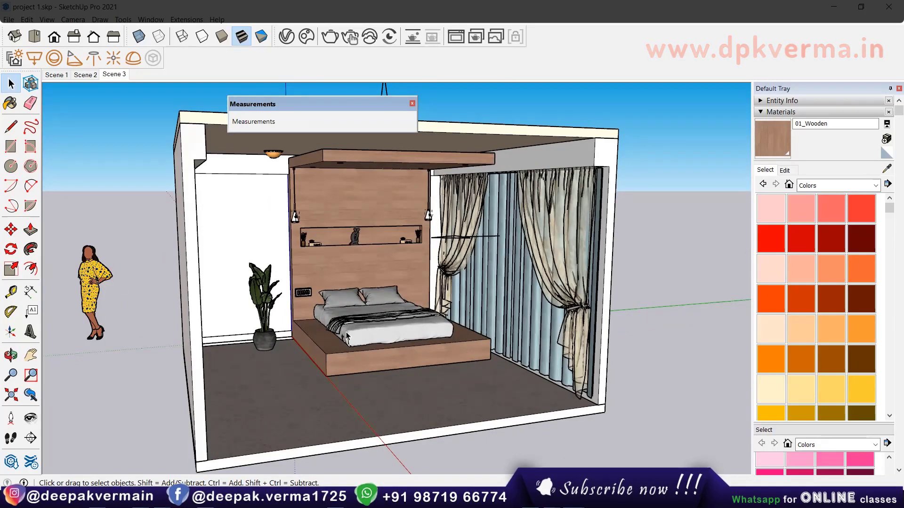
pyautogui.moveTo(347, 335)
pyautogui.mouseDown(button='middle')
pyautogui.moveTo(288, 328)
pyautogui.moveTo(333, 339)
pyautogui.mouseUp(button='middle')
pyautogui.scroll(1, 357, 337)
pyautogui.scroll(2, 410, 331)
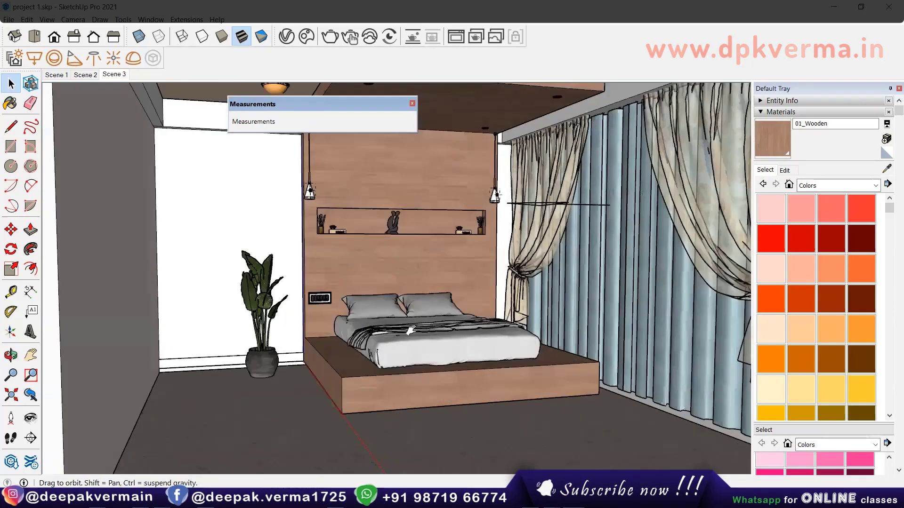
pyautogui.moveTo(406, 348)
pyautogui.mouseDown(button='middle')
pyautogui.moveTo(398, 343)
pyautogui.moveTo(421, 336)
pyautogui.moveTo(400, 337)
pyautogui.moveTo(414, 337)
pyautogui.mouseUp(button='middle')
pyautogui.press('space')
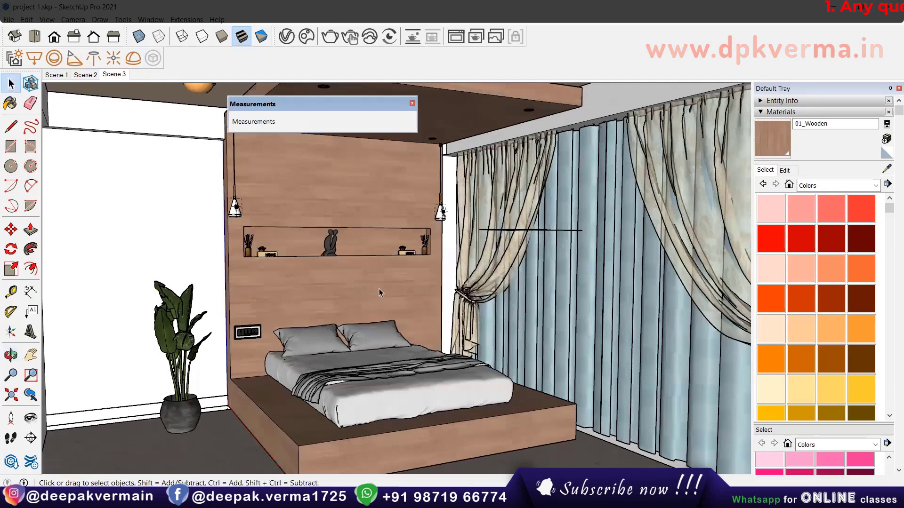
# Add the current bed close-up as a new Scene 4.
pyautogui.rightClick(121, 78)
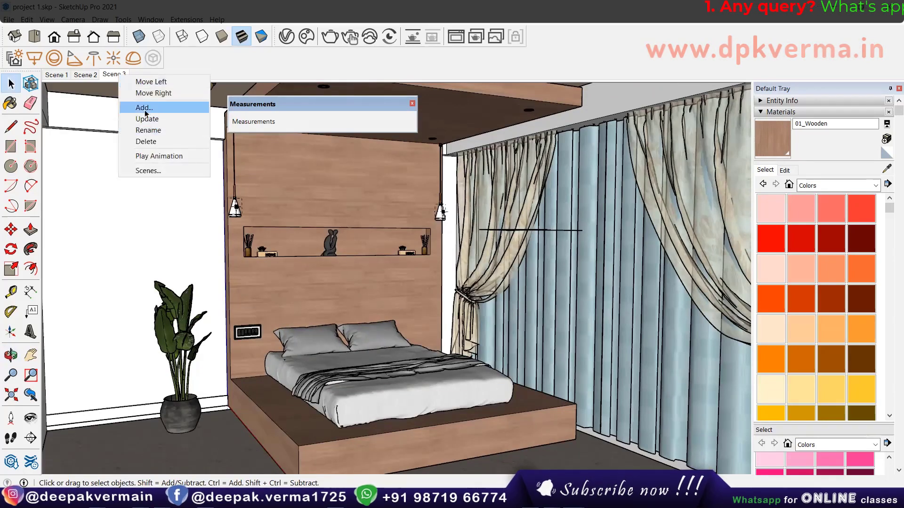
pyautogui.click(137, 107)
pyautogui.scroll(-2, 298, 241)
pyautogui.scroll(-2, 366, 245)
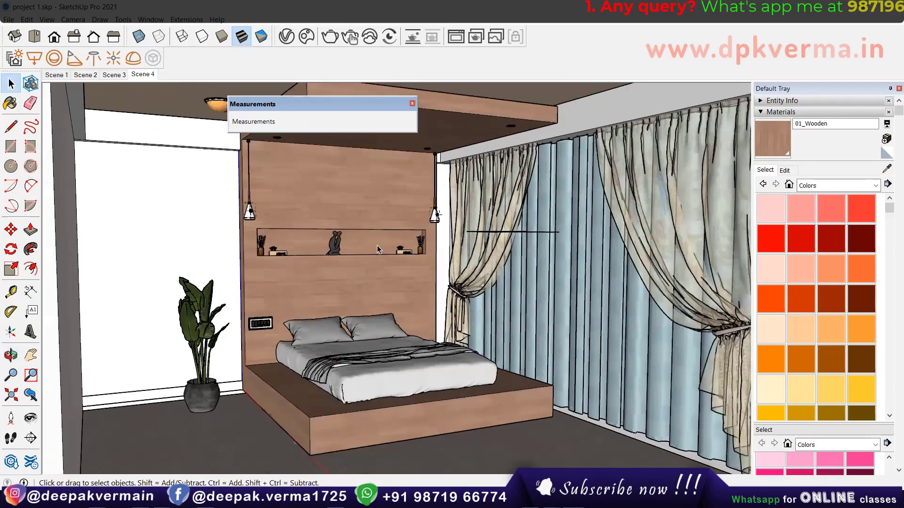
pyautogui.scroll(-3, 377, 245)
pyautogui.scroll(3, 400, 142)
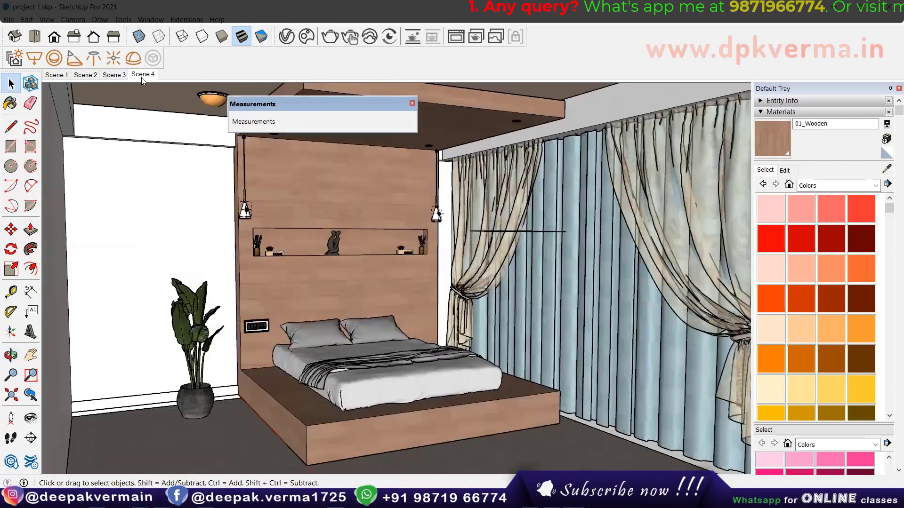
# Test-render the view in V-Ray at 1500 x 1500, restarting the render once.
pyautogui.scroll(1, 421, 113)
pyautogui.scroll(1, 420, 113)
pyautogui.click(329, 36)
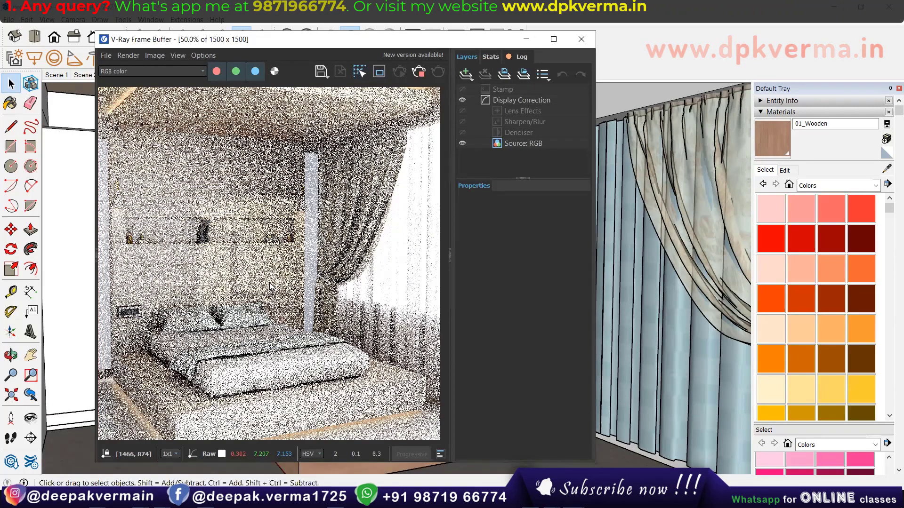
pyautogui.click(419, 67)
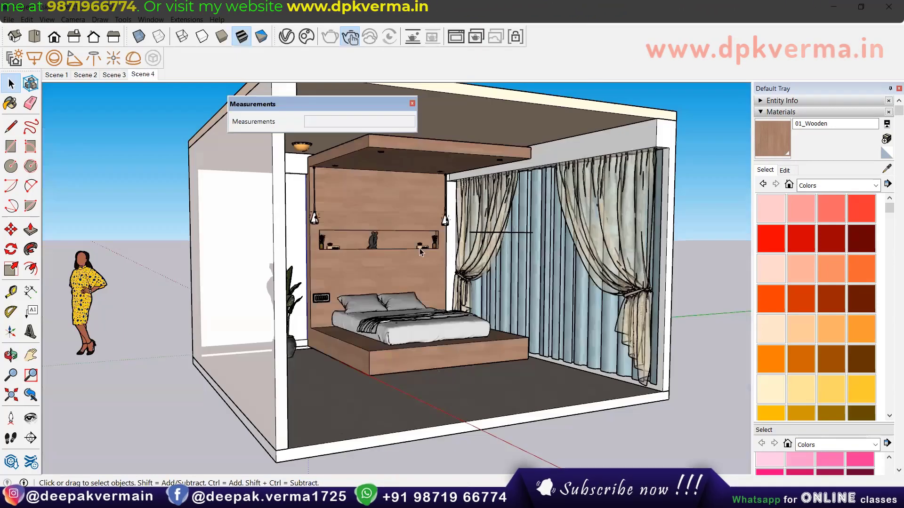
# From the exterior view, unhide all geometry to restore the front wall, inspect it, then return to Scene 4.
pyautogui.click(143, 74)
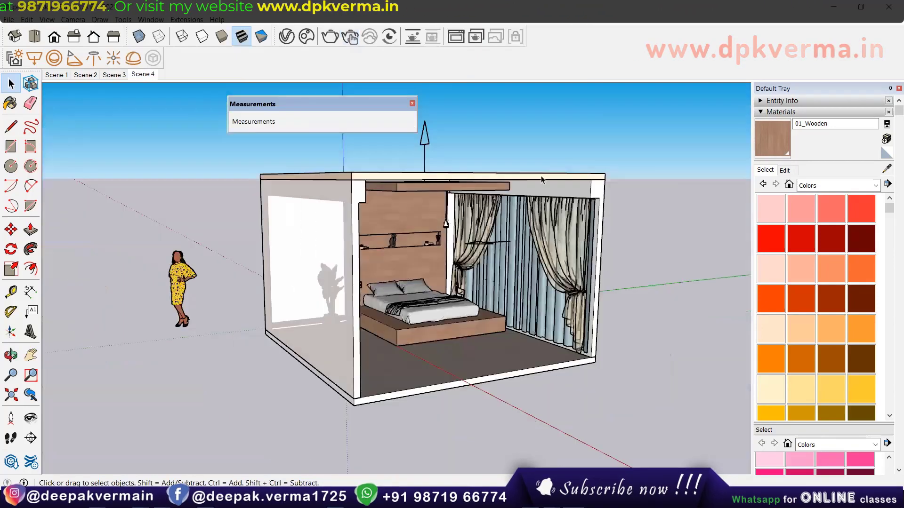
pyautogui.click(28, 19)
pyautogui.moveTo(47, 177)
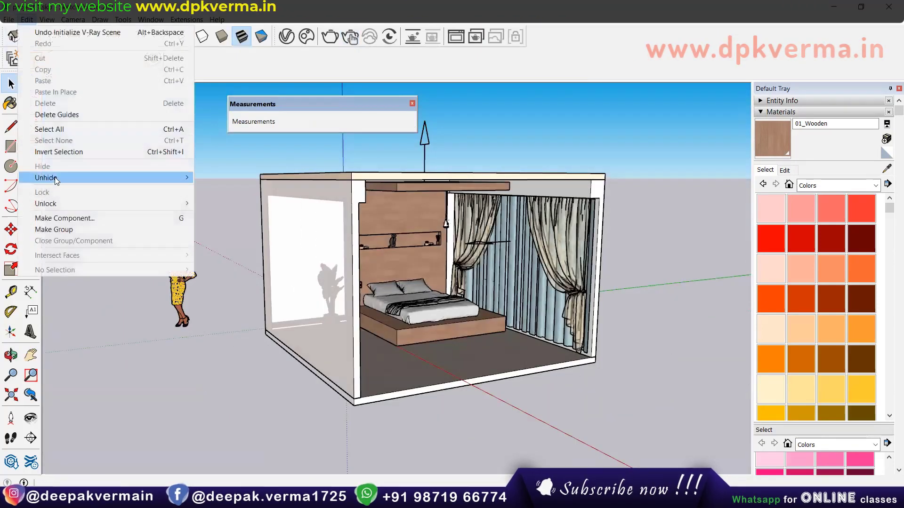
pyautogui.click(212, 201)
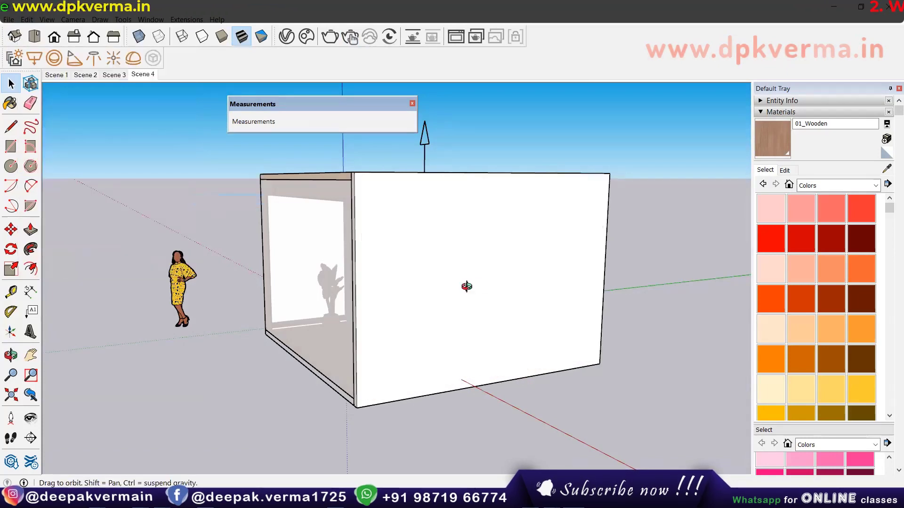
pyautogui.moveTo(464, 286); pyautogui.dragTo(504, 252, button='middle')
pyautogui.click(504, 250)
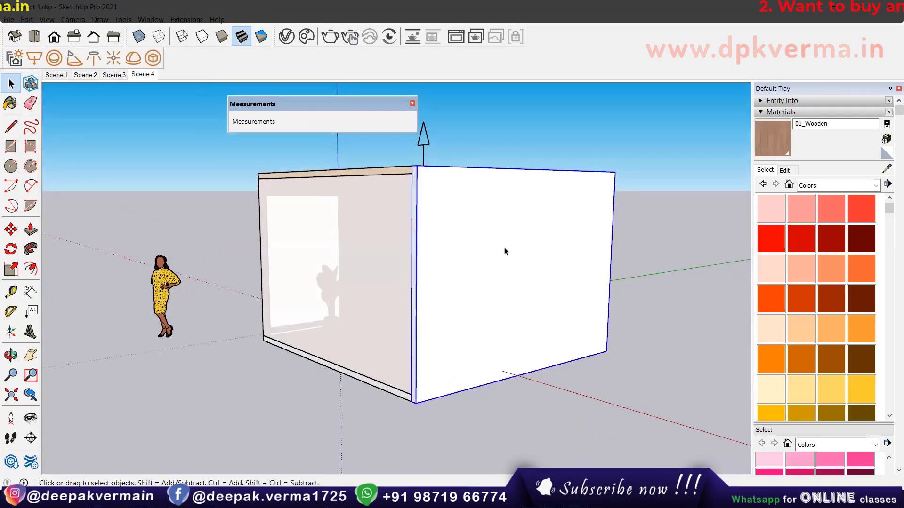
pyautogui.click(142, 74)
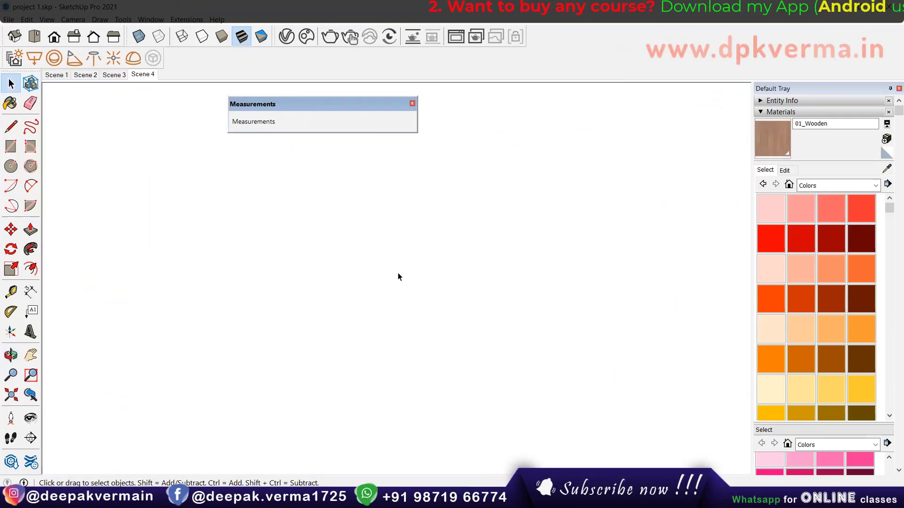
# Zoom the camera forward through the front wall into the bedroom.
pyautogui.click(11, 375)
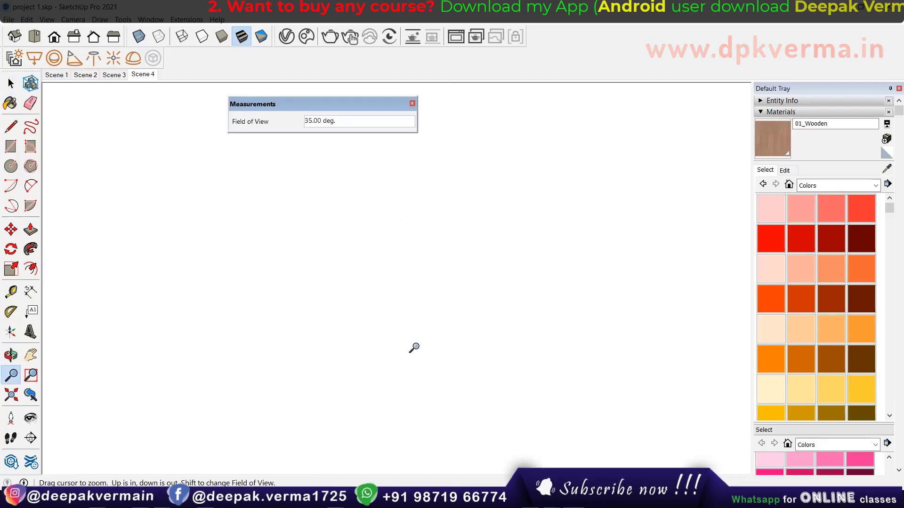
pyautogui.moveTo(414, 347)
pyautogui.mouseDown()
pyautogui.moveTo(412, 196)
pyautogui.moveTo(415, 247)
pyautogui.mouseUp()
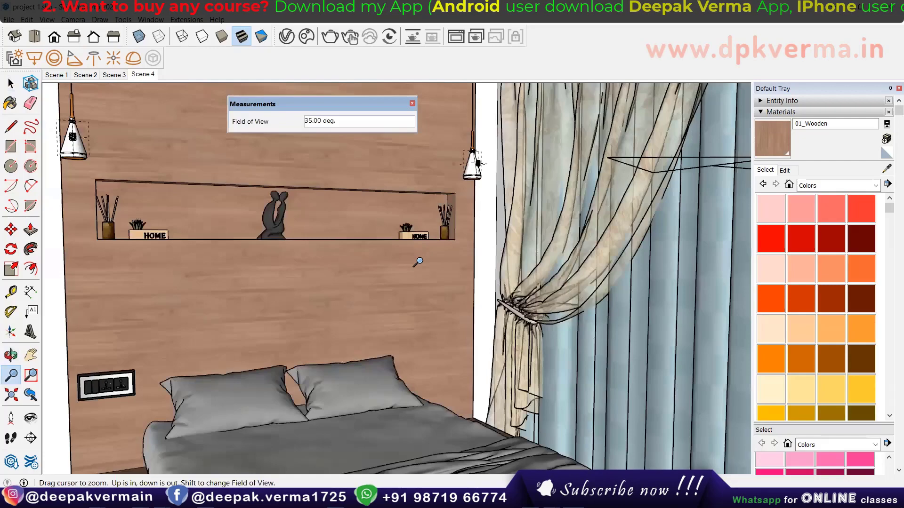
pyautogui.scroll(-1, 417, 263)
pyautogui.scroll(-1, 414, 267)
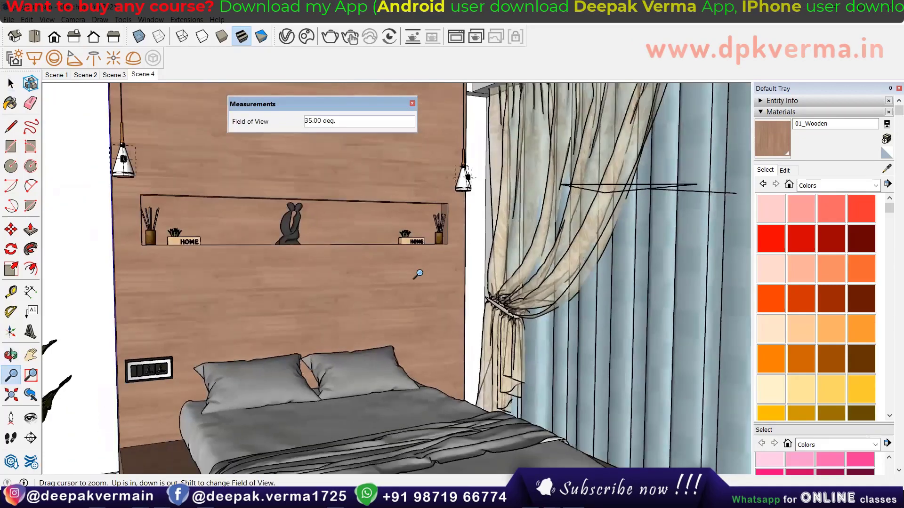
pyautogui.scroll(-1, 431, 263)
pyautogui.scroll(-1, 438, 270)
pyautogui.scroll(1, 435, 252)
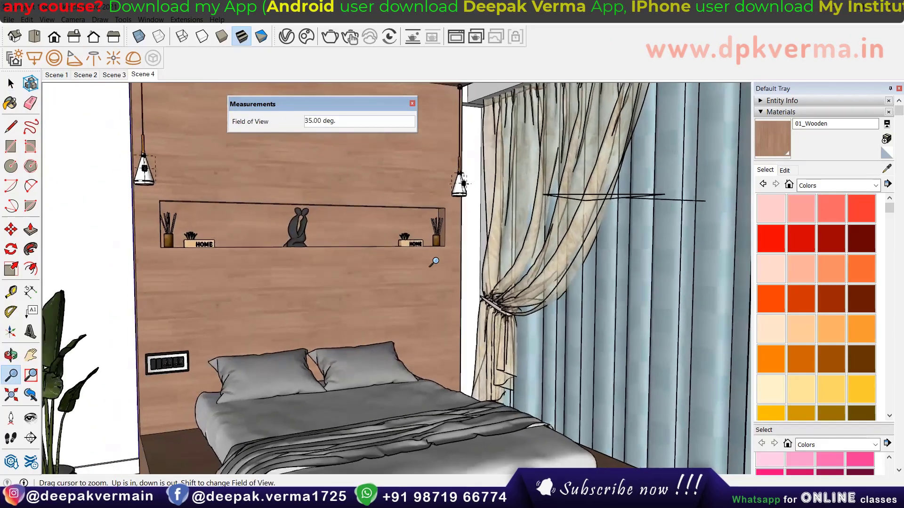
pyautogui.scroll(2, 432, 259)
pyautogui.scroll(-2, 440, 292)
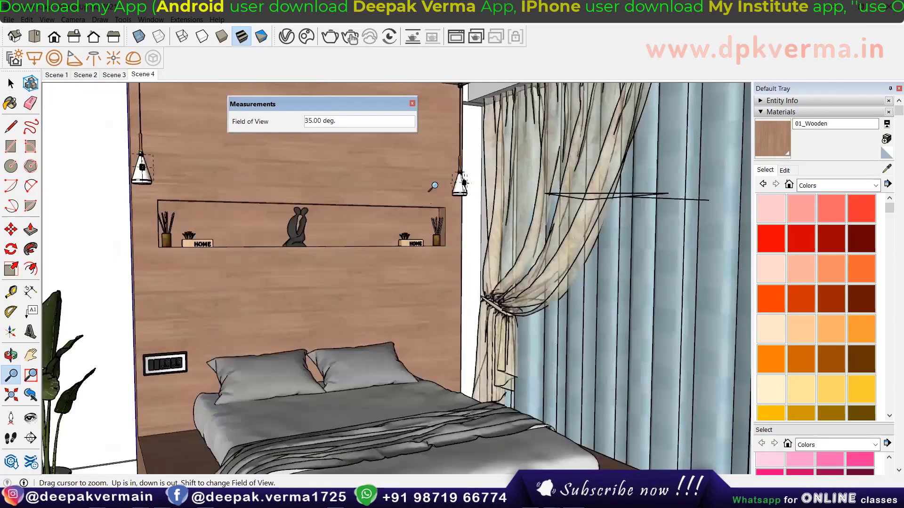
pyautogui.scroll(1, 433, 188)
pyautogui.scroll(2, 429, 245)
pyautogui.scroll(-1, 431, 231)
pyautogui.scroll(-2, 432, 229)
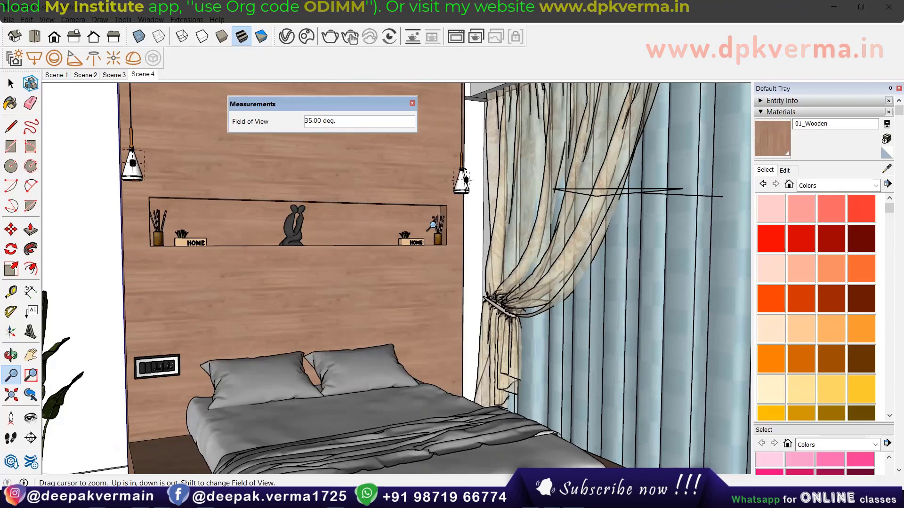
# Pan to frame the plant and whole bed at 35° field of view, moving the Measurements box aside.
pyautogui.scroll(1, 432, 283)
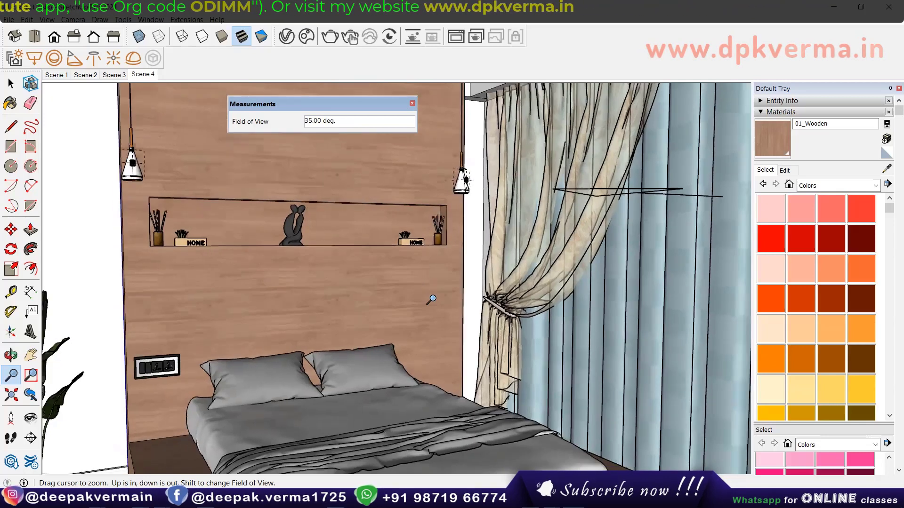
pyautogui.scroll(2, 429, 302)
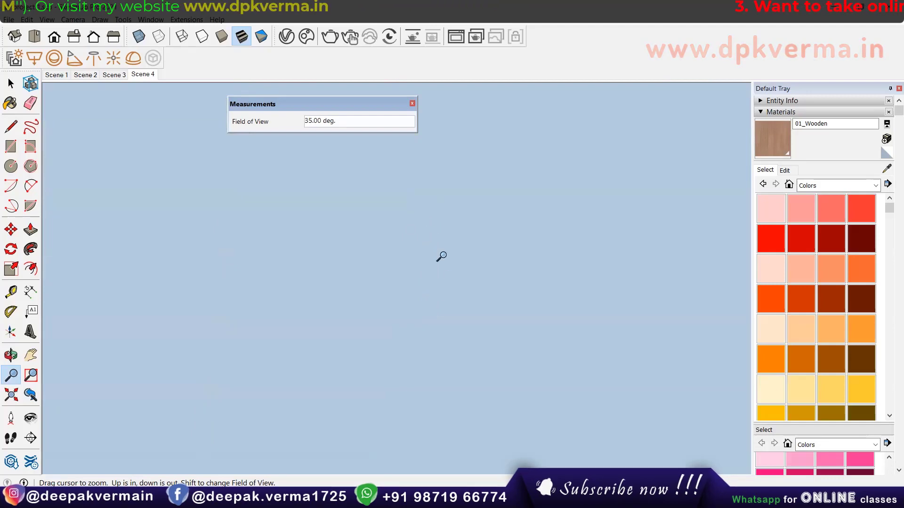
pyautogui.scroll(-2, 440, 256)
pyautogui.scroll(-1, 447, 258)
pyautogui.keyDown('shift'); pyautogui.moveTo(447, 257); pyautogui.dragTo(472, 201, button='middle'); pyautogui.keyUp('shift')
pyautogui.press('z')
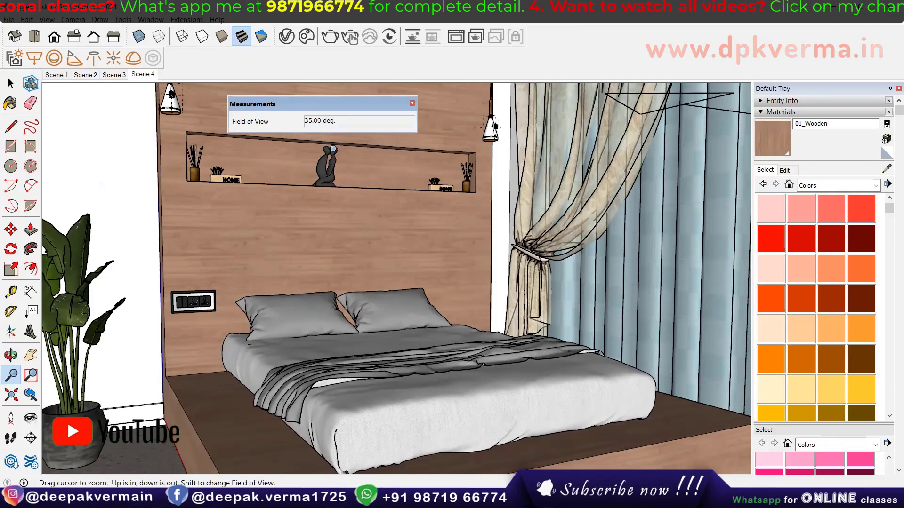
pyautogui.moveTo(318, 107); pyautogui.dragTo(256, 123)
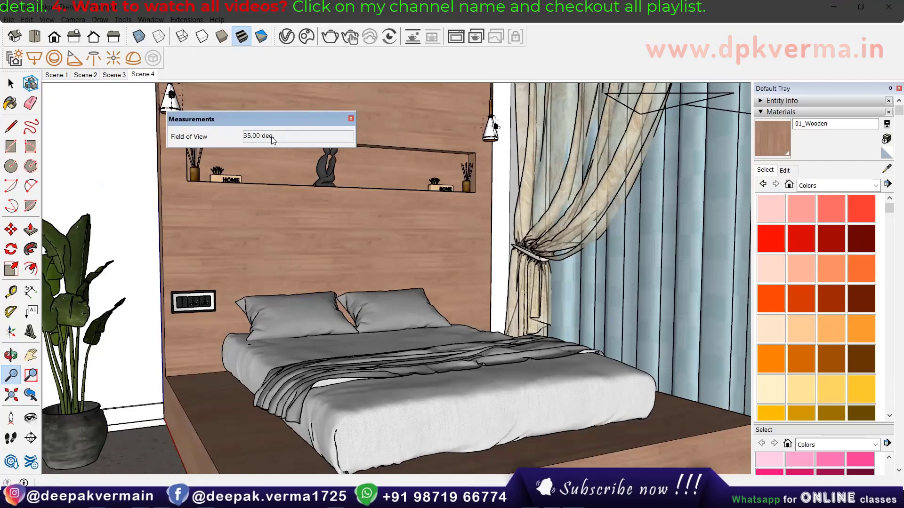
# Set the field of view to 50°, try 55°, then settle back on 50°.
pyautogui.moveTo(350, 277); pyautogui.dragTo(351, 280)
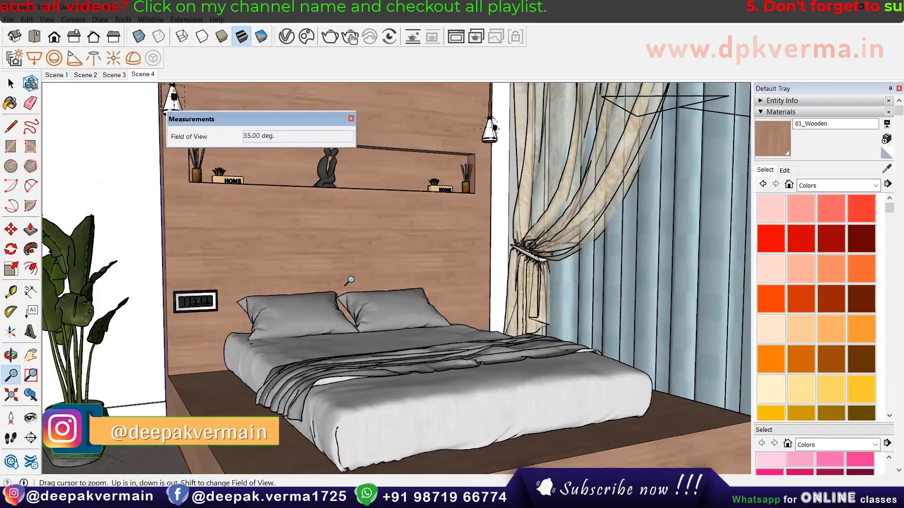
pyautogui.write('50')
pyautogui.press('Return')
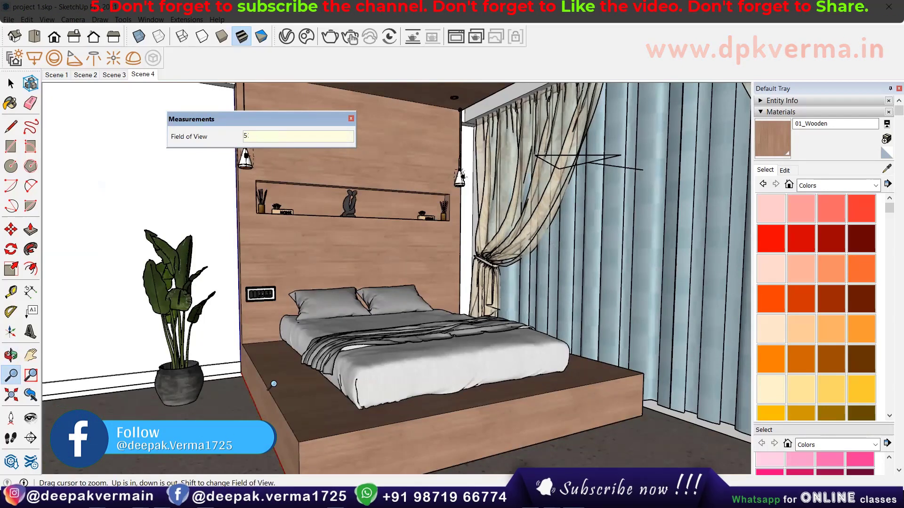
pyautogui.write('5')
pyautogui.press('Return')
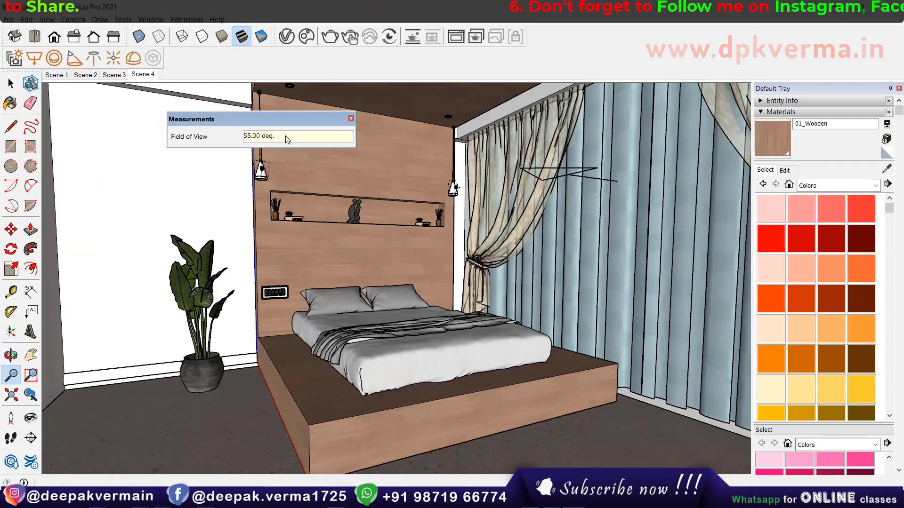
pyautogui.write('50')
pyautogui.press('Return')
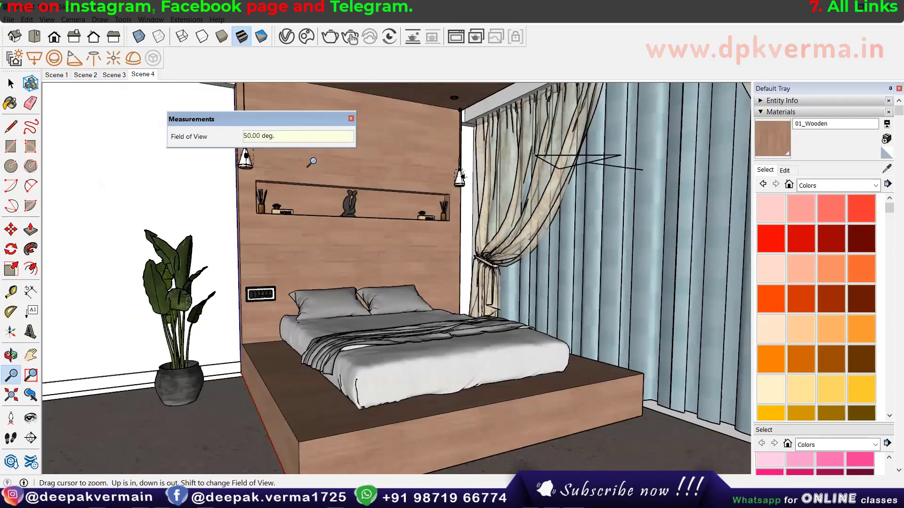
# Enable Safe Frame in V-Ray's Render Output, review the Aspect Ratio options, and close the Asset Editor.
pyautogui.click(287, 36)
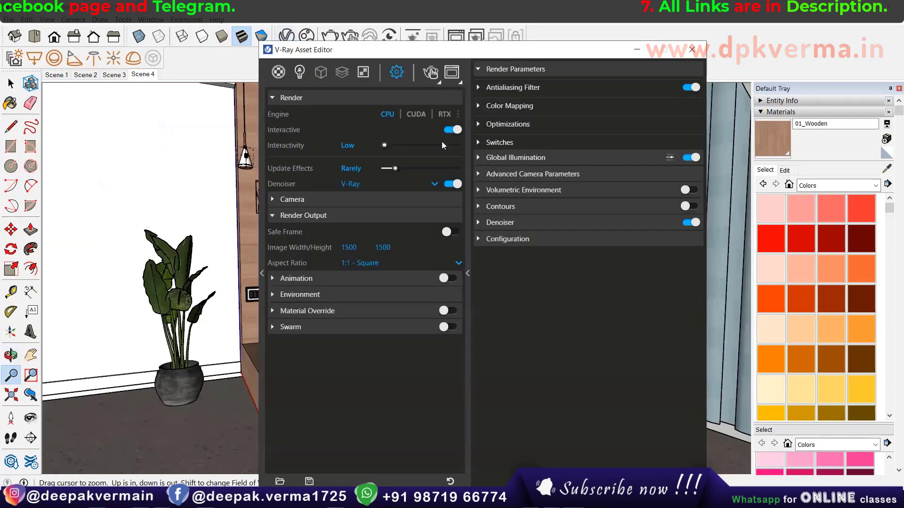
pyautogui.click(450, 233)
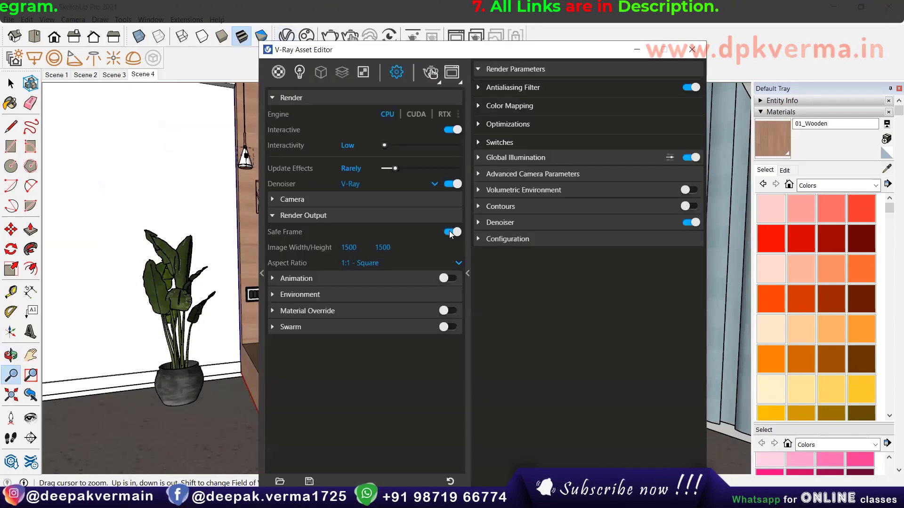
pyautogui.moveTo(377, 49); pyautogui.dragTo(575, 53)
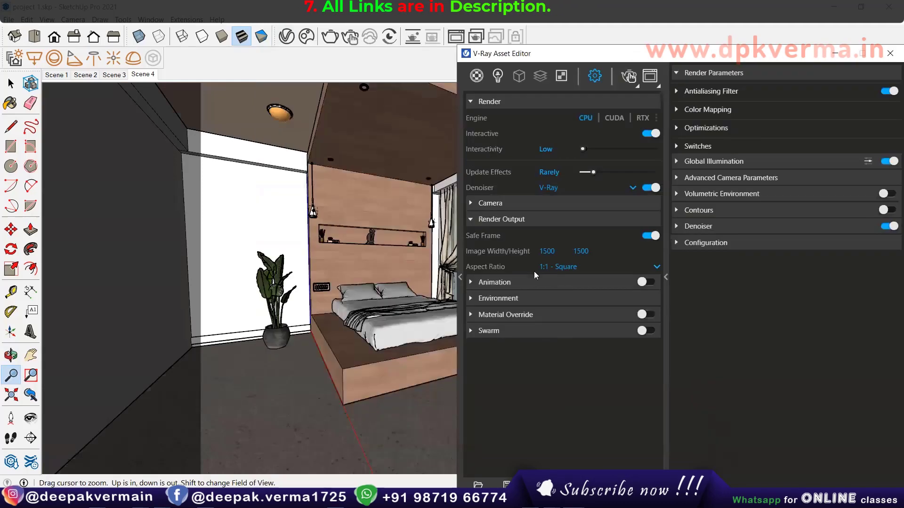
pyautogui.click(537, 268)
pyautogui.click(571, 297)
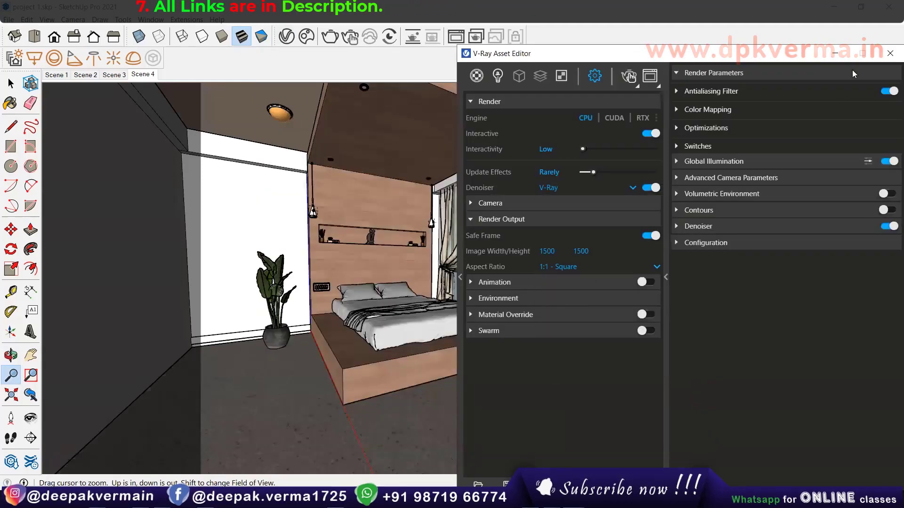
pyautogui.click(889, 54)
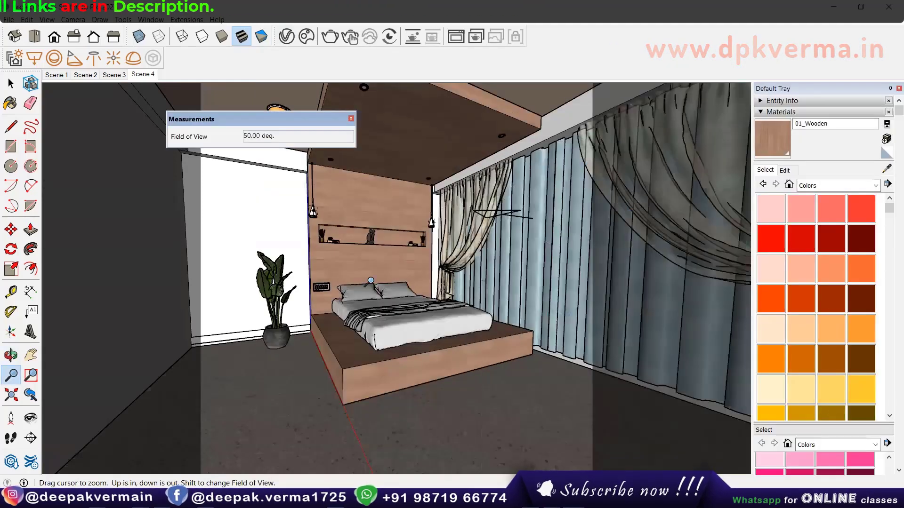
# Try a 55° field of view while zooming the camera in and out.
pyautogui.moveTo(370, 280); pyautogui.dragTo(379, 285, button='middle')
pyautogui.scroll(2, 375, 282)
pyautogui.scroll(-1, 379, 285)
pyautogui.scroll(-2, 338, 306)
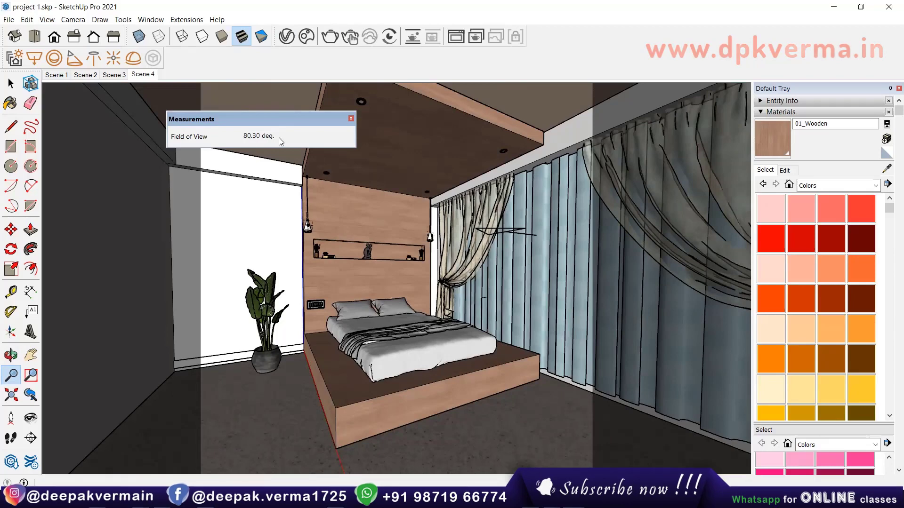
pyautogui.write('55')
pyautogui.press('Return')
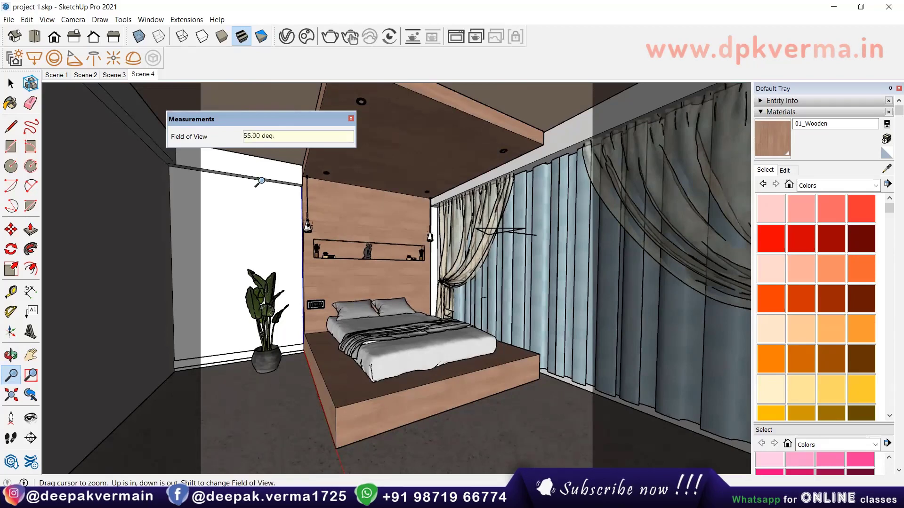
pyautogui.scroll(1, 376, 219)
pyautogui.scroll(1, 376, 236)
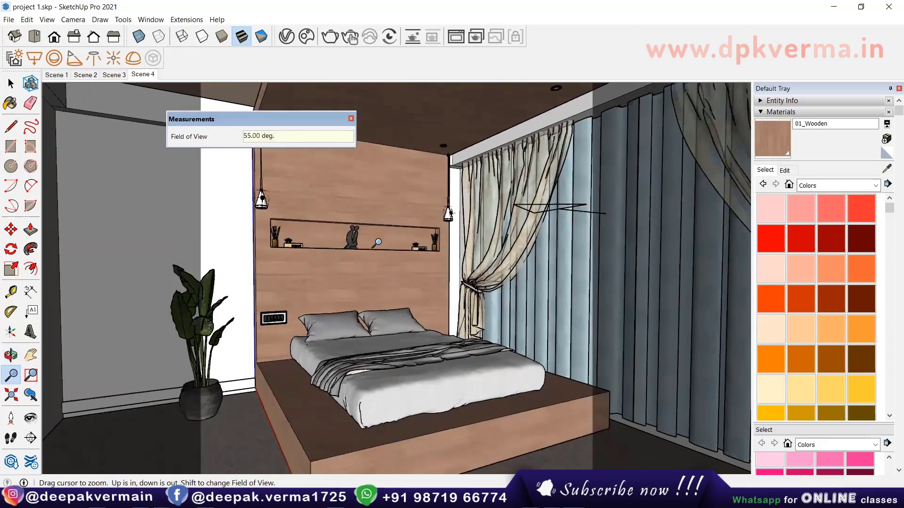
pyautogui.scroll(2, 376, 240)
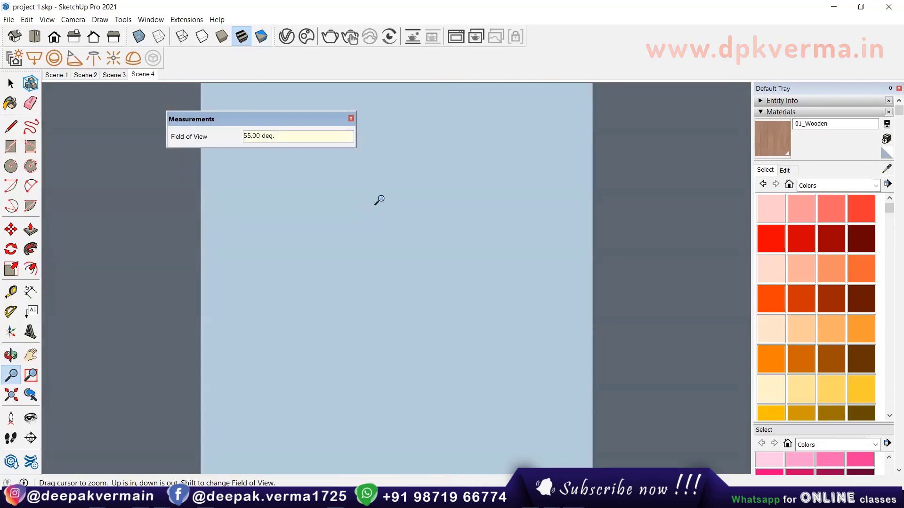
pyautogui.scroll(-1, 400, 260)
pyautogui.scroll(-2, 400, 245)
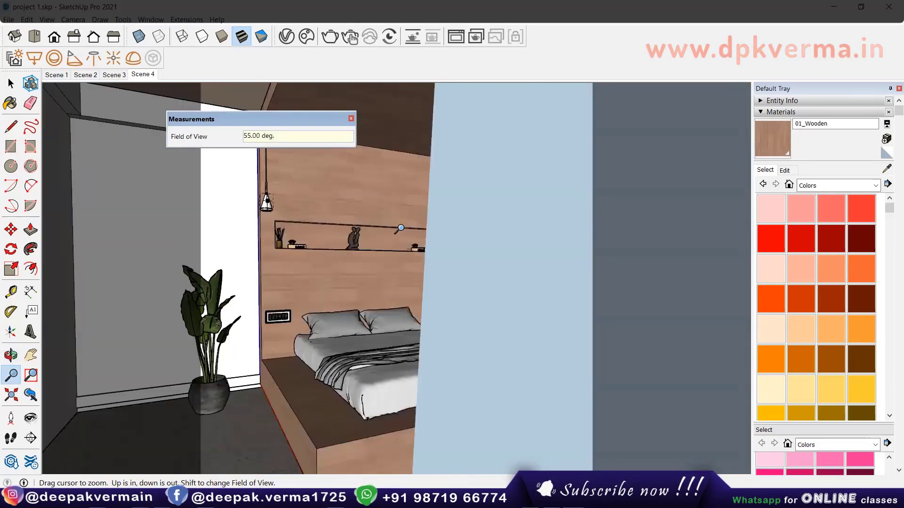
pyautogui.scroll(-2, 399, 233)
pyautogui.scroll(-1, 399, 233)
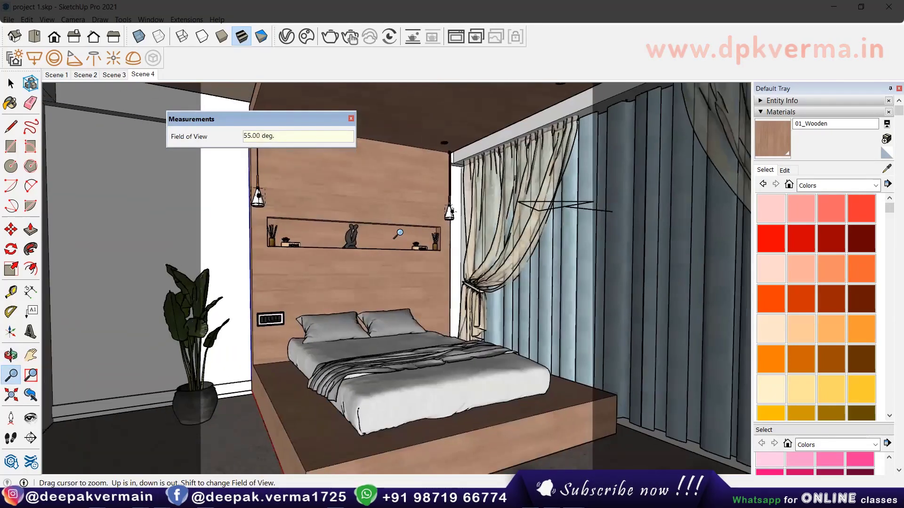
# Test field of view values of 50°, 45°, 55° and 60°, then re-tilt the view.
pyautogui.rightClick(149, 76)
pyautogui.press('Escape')
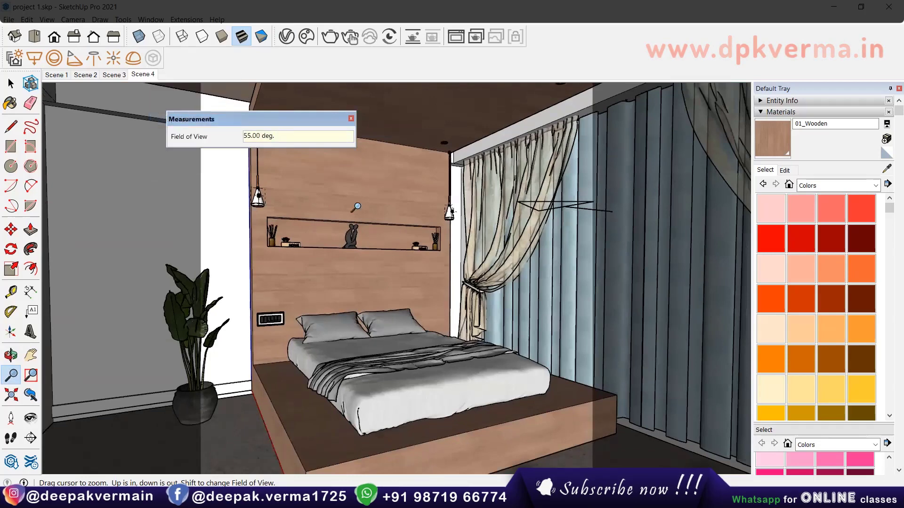
pyautogui.write('50')
pyautogui.write('45')
pyautogui.press('Return')
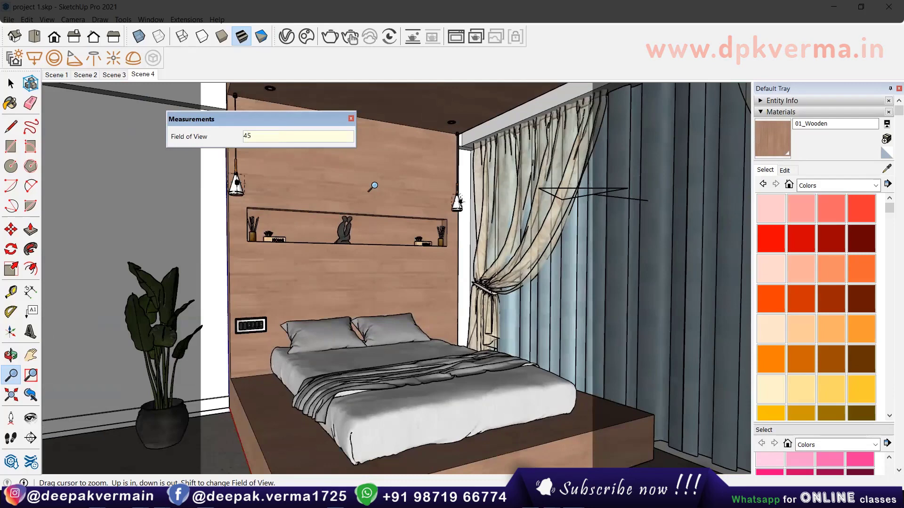
pyautogui.press('Return')
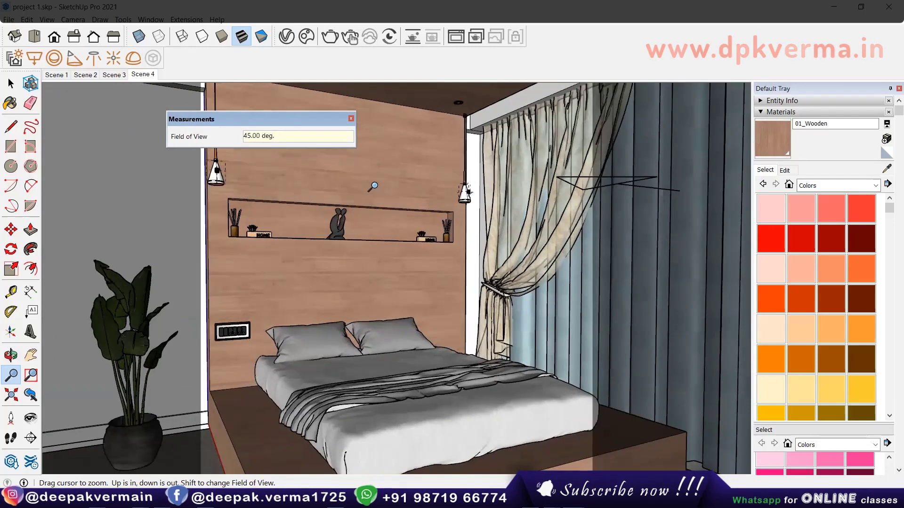
pyautogui.write('55')
pyautogui.press('Return')
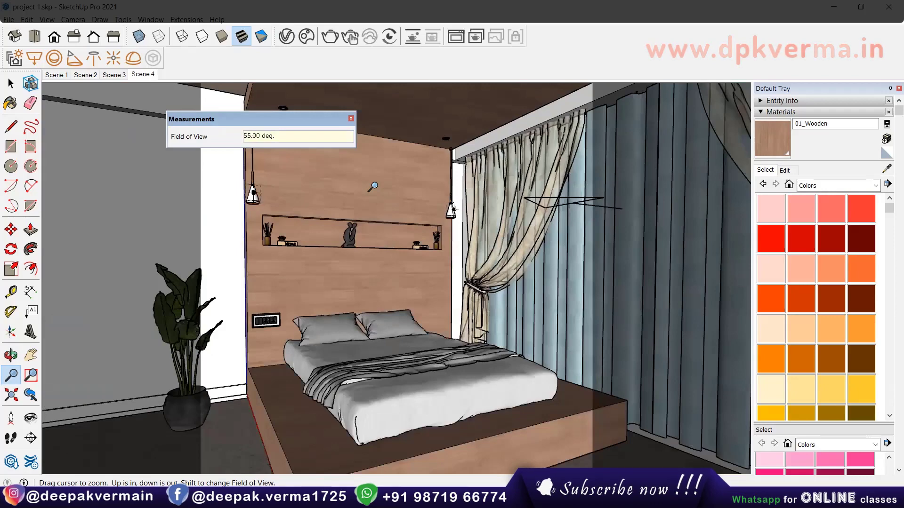
pyautogui.write('60')
pyautogui.press('Return')
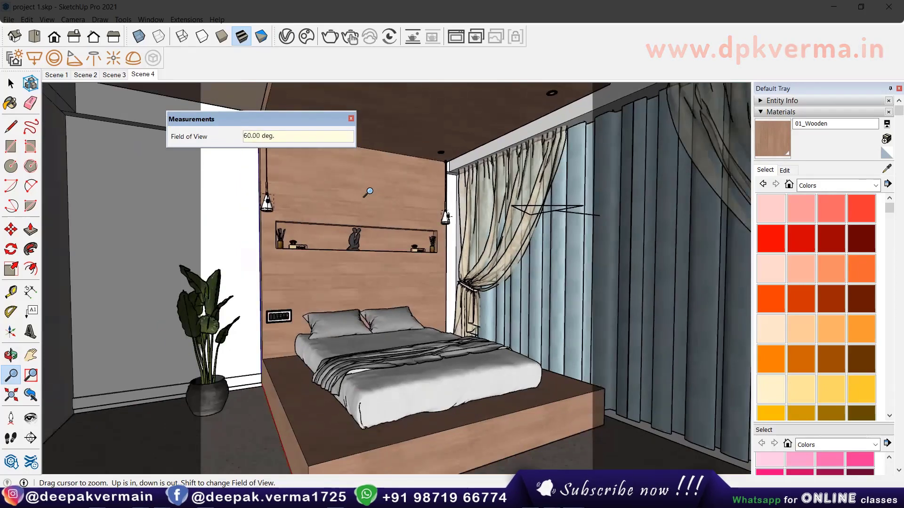
pyautogui.moveTo(261, 124); pyautogui.dragTo(179, 116)
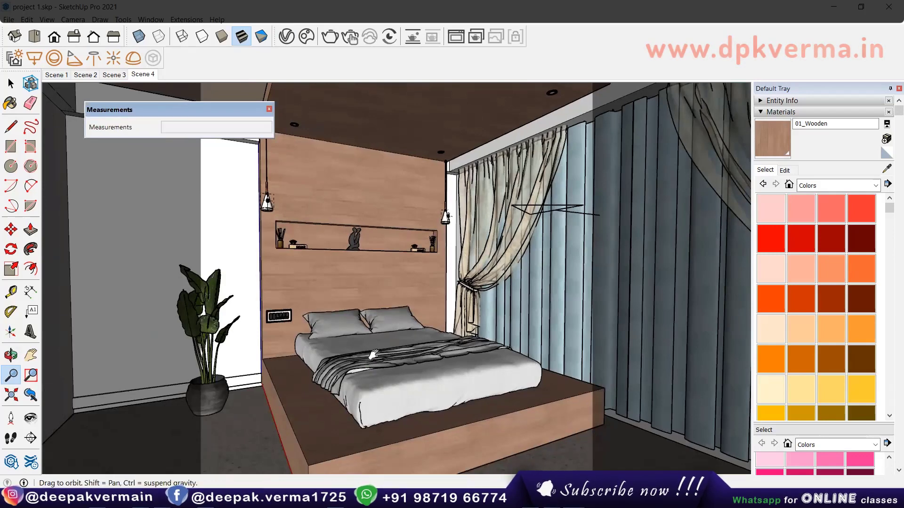
pyautogui.moveTo(371, 368); pyautogui.dragTo(372, 321, button='middle')
pyautogui.press('z')
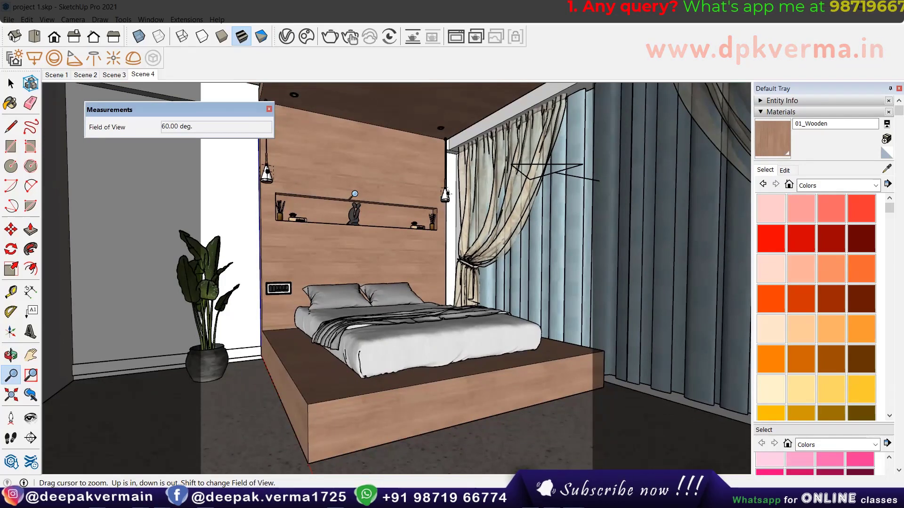
# Set the eye height to 5' and field of view to 65°, then update Scene 4 with this camera.
pyautogui.click(29, 419)
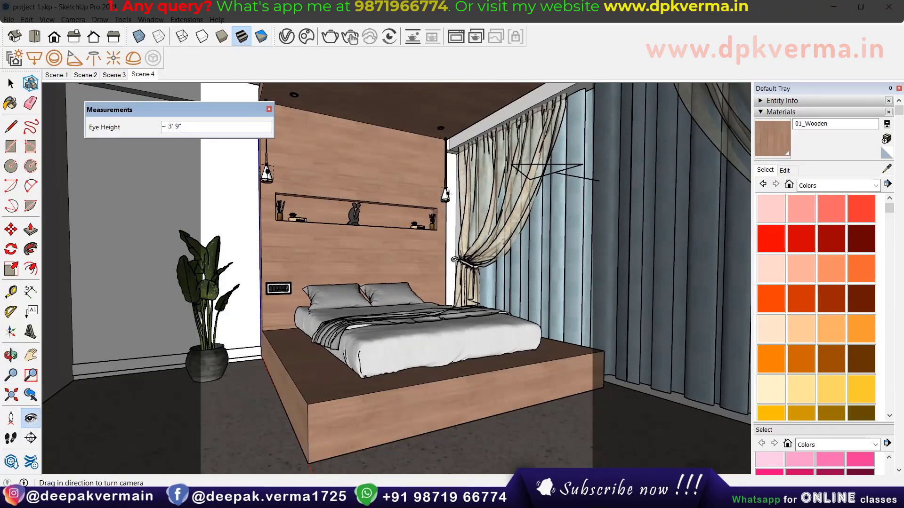
pyautogui.write("5'")
pyautogui.press('Return')
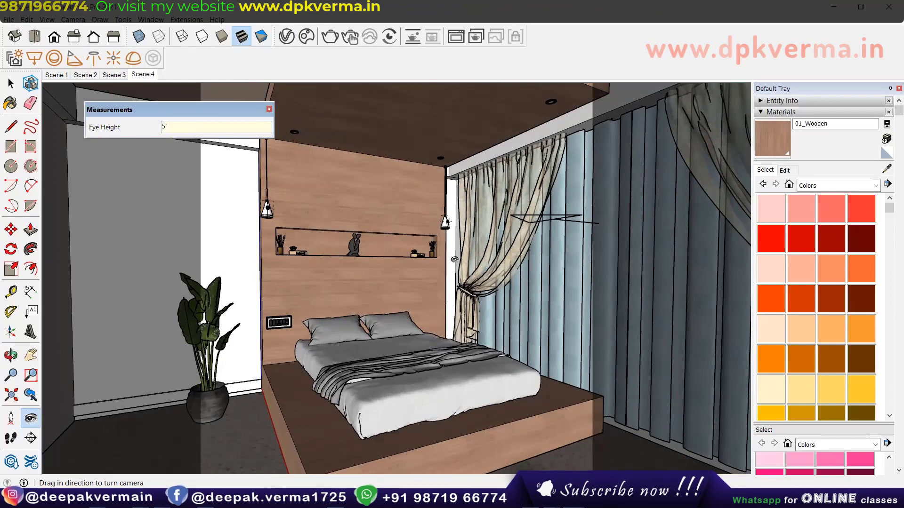
pyautogui.click(15, 379)
pyautogui.write('65')
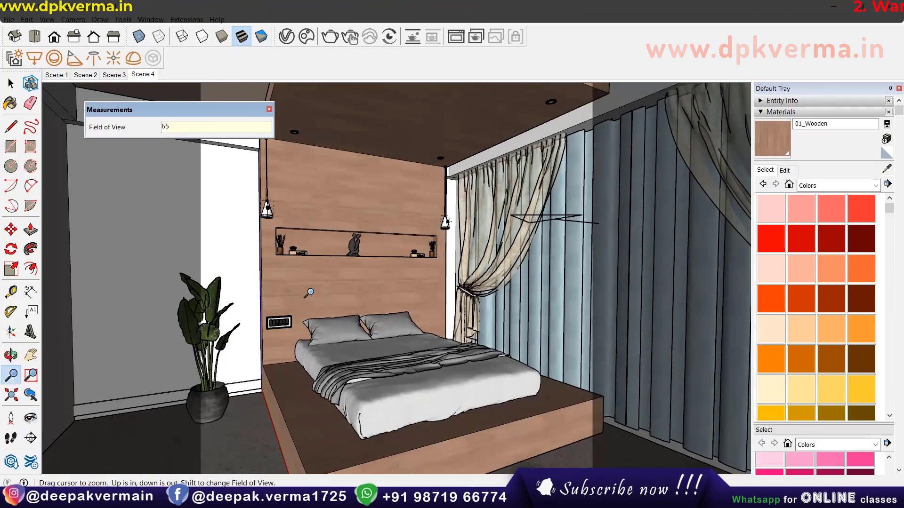
pyautogui.press('Return')
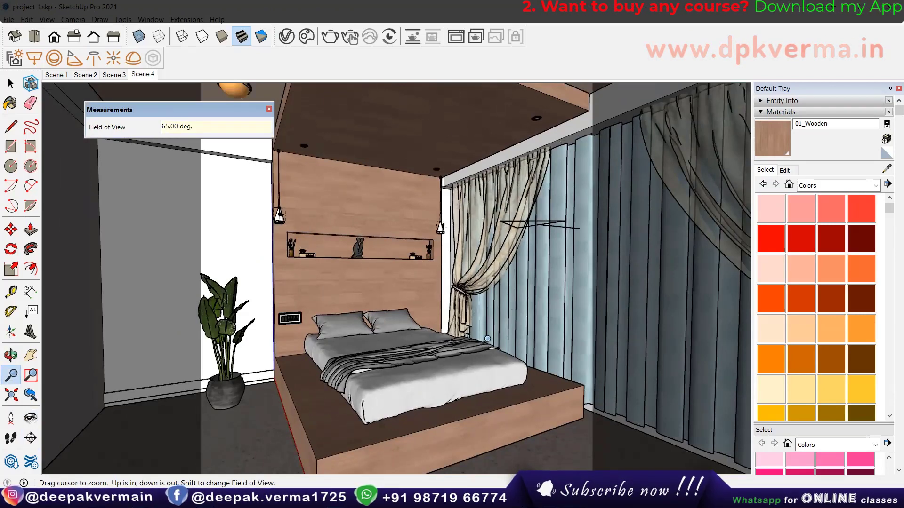
pyautogui.rightClick(145, 78)
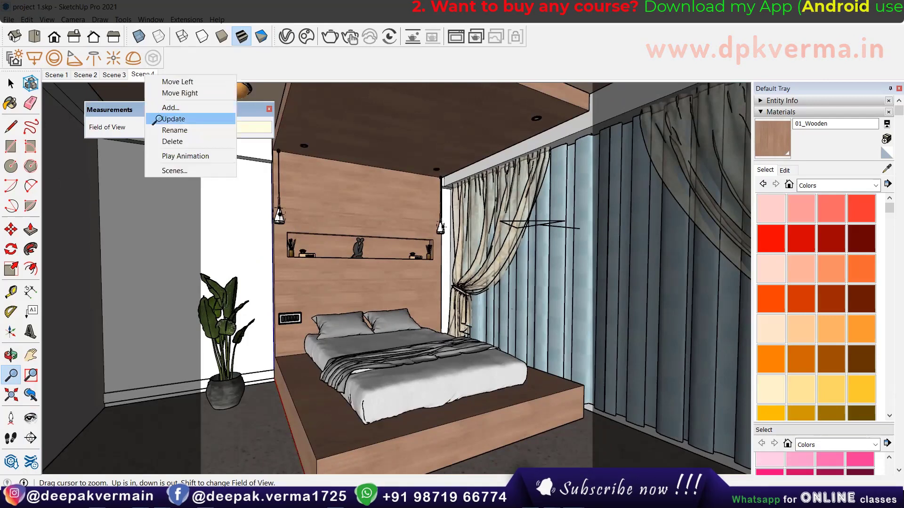
pyautogui.click(164, 118)
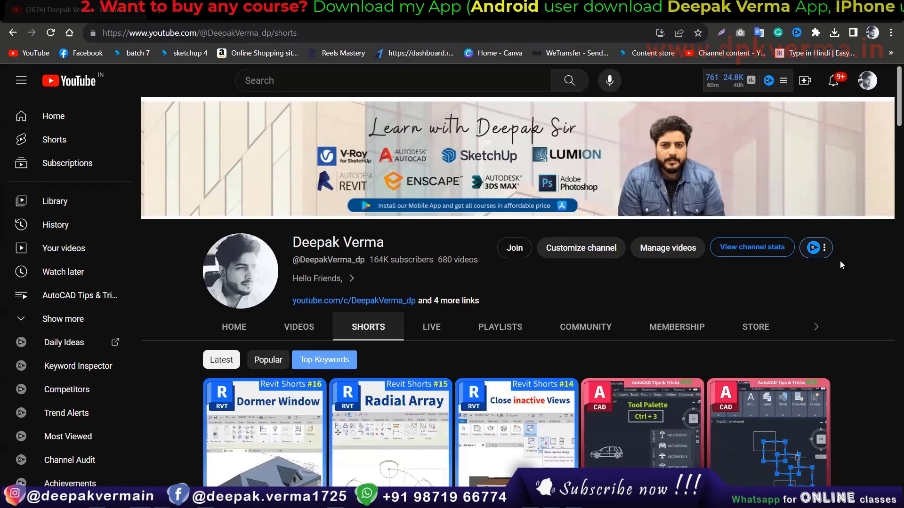
# Scroll the YouTube channel page and browse its videos list.
pyautogui.scroll(-1, 839, 265)
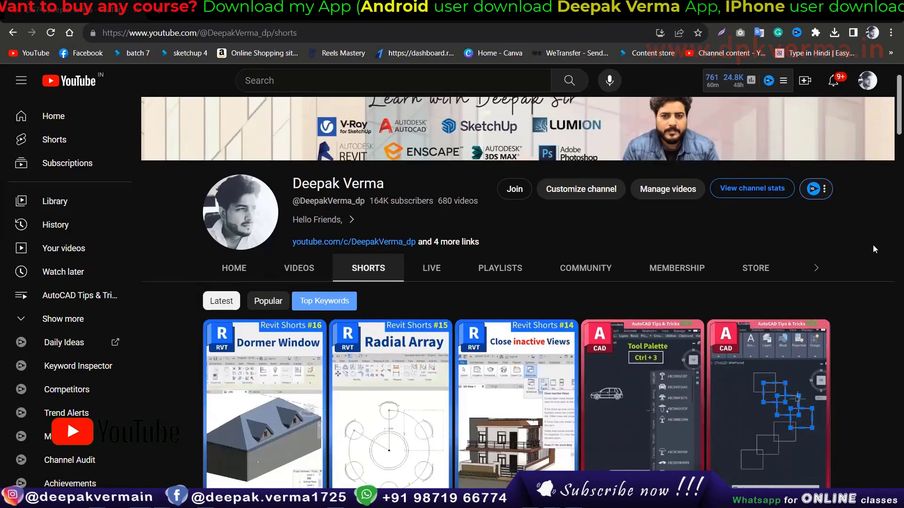
pyautogui.scroll(-1, 873, 249)
pyautogui.click(306, 210)
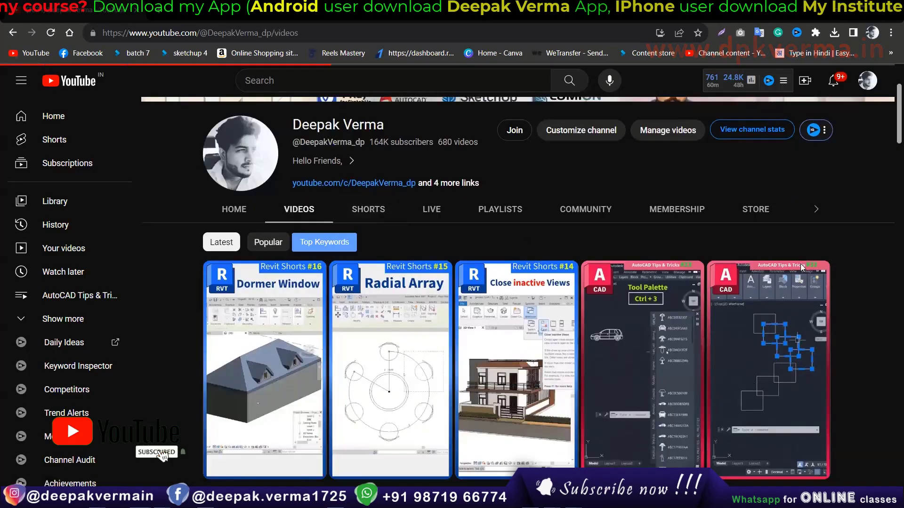
pyautogui.scroll(-1, 336, 194)
pyautogui.scroll(-3, 336, 194)
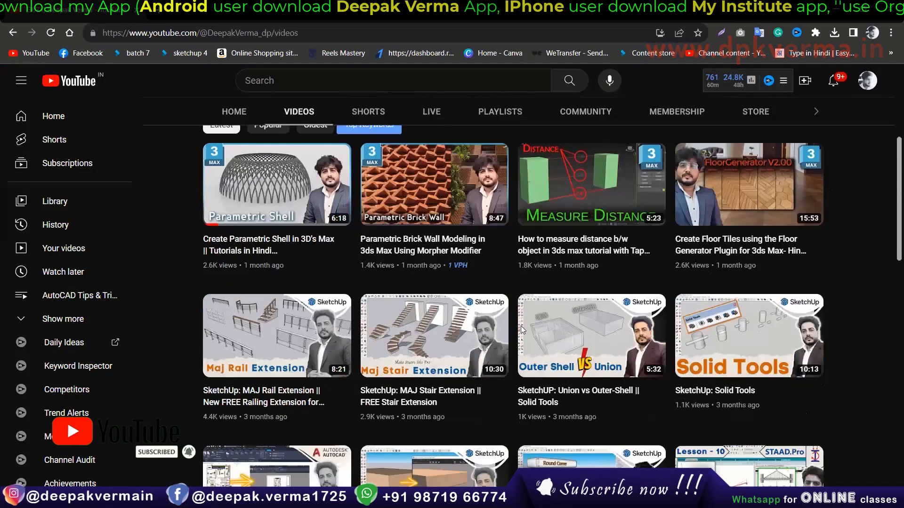
pyautogui.scroll(-1, 829, 354)
pyautogui.scroll(2, 826, 352)
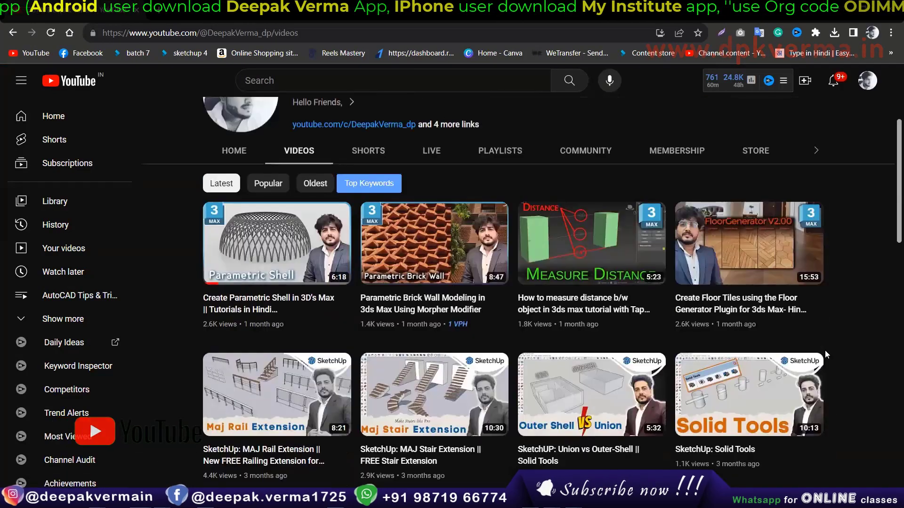
# Go back to the Shorts list and scroll through it down and back up to the top.
pyautogui.click(368, 151)
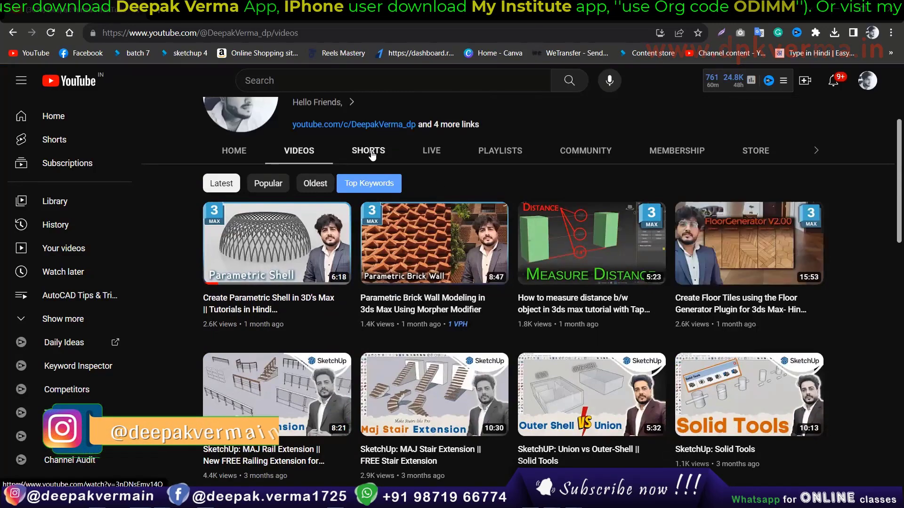
pyautogui.scroll(3, 846, 256)
pyautogui.scroll(-2, 843, 274)
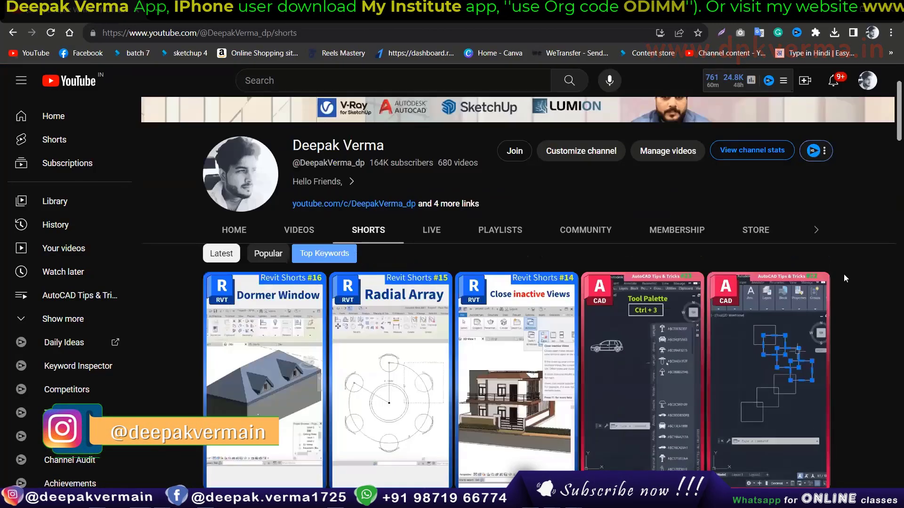
pyautogui.scroll(-2, 846, 275)
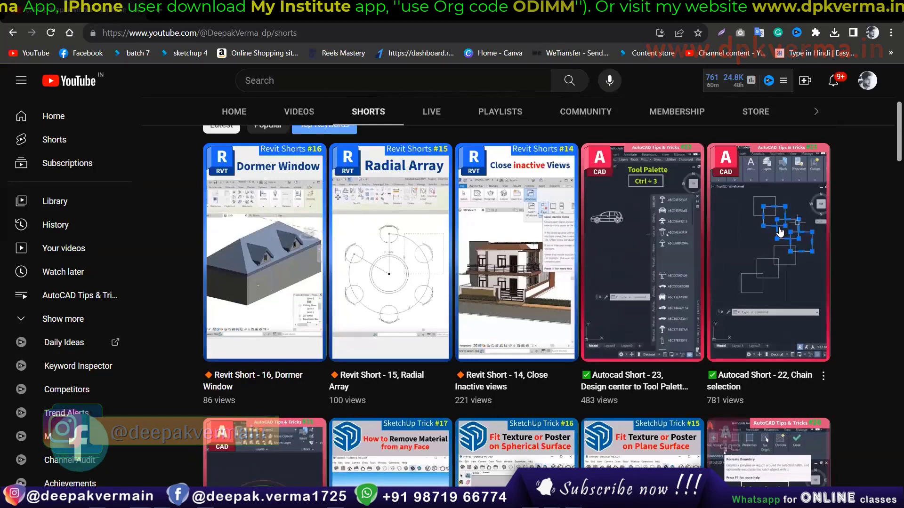
pyautogui.scroll(-3, 452, 238)
pyautogui.scroll(-2, 742, 215)
pyautogui.scroll(-5, 742, 216)
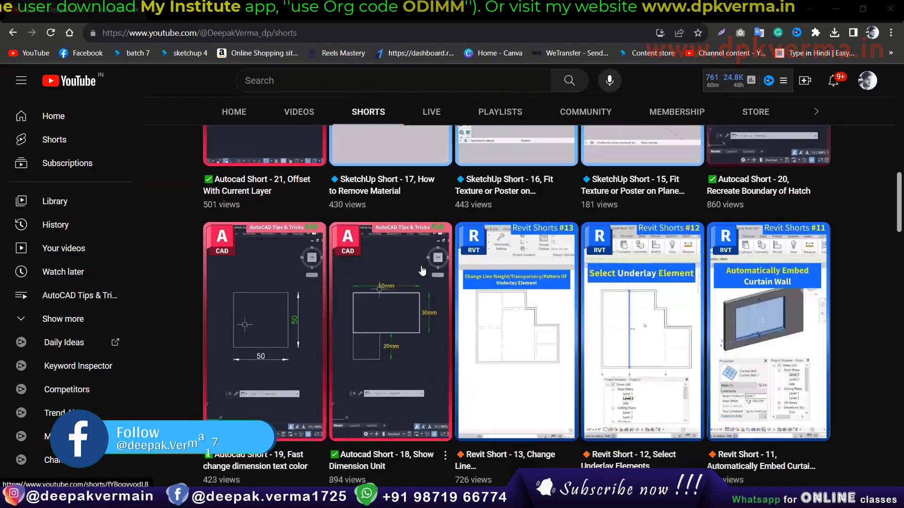
pyautogui.scroll(-5, 591, 262)
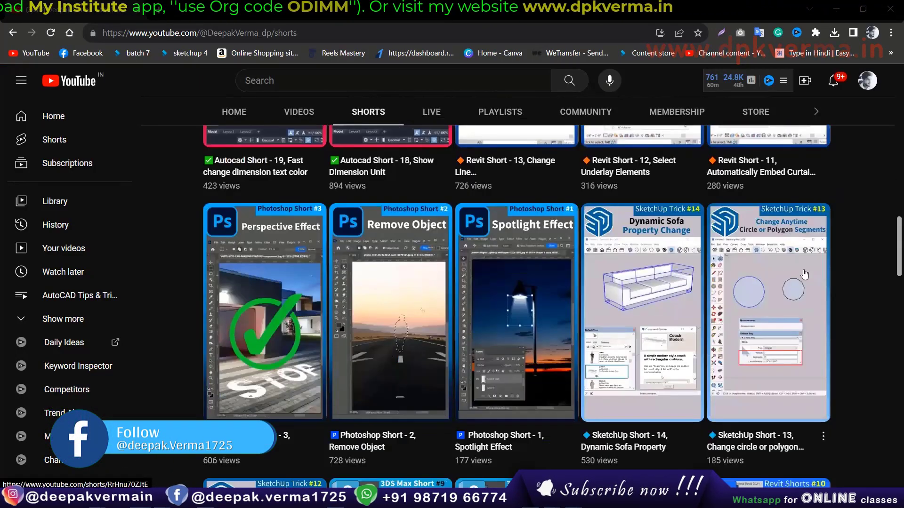
pyautogui.scroll(-7, 889, 359)
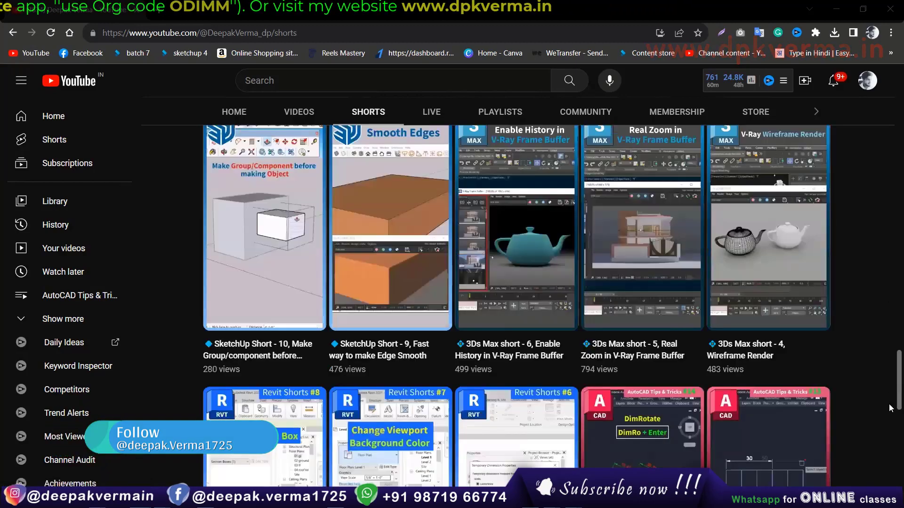
pyautogui.scroll(-5, 889, 414)
pyautogui.scroll(3, 889, 341)
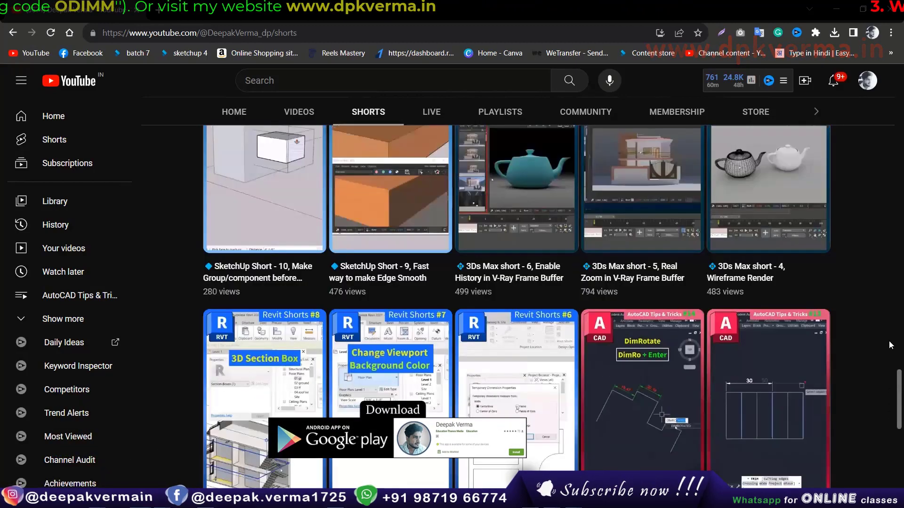
pyautogui.scroll(20, 854, 312)
pyautogui.scroll(10, 854, 312)
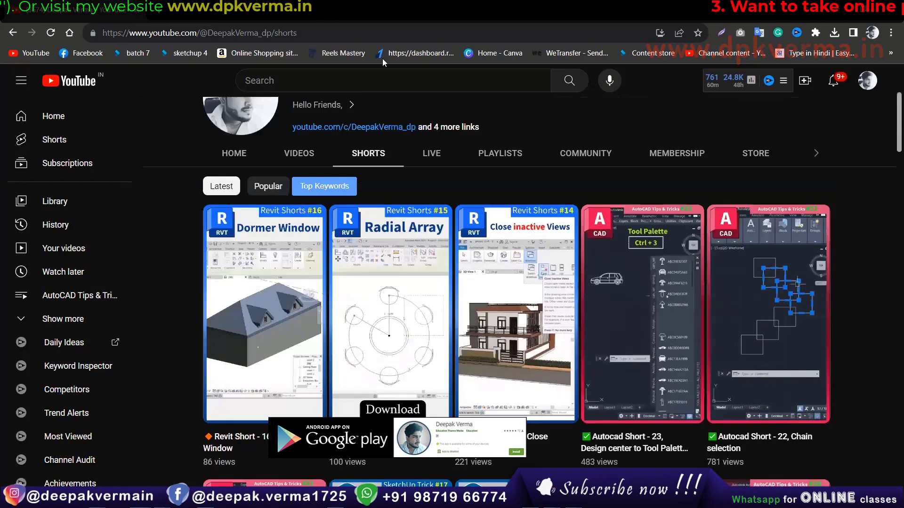
pyautogui.hotkey('ctrl', 'Tab')
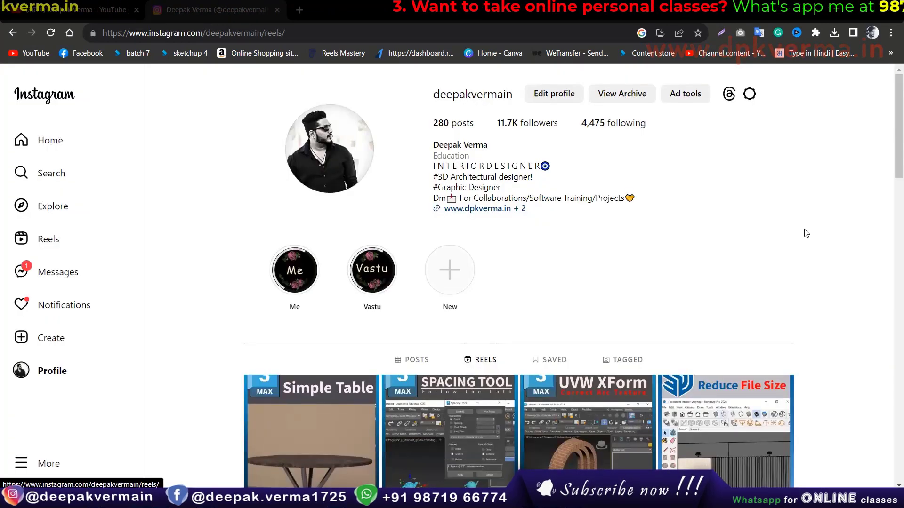
# Scroll down through the Instagram profile's Reels grid and back up.
pyautogui.scroll(-7, 891, 193)
pyautogui.scroll(-7, 853, 229)
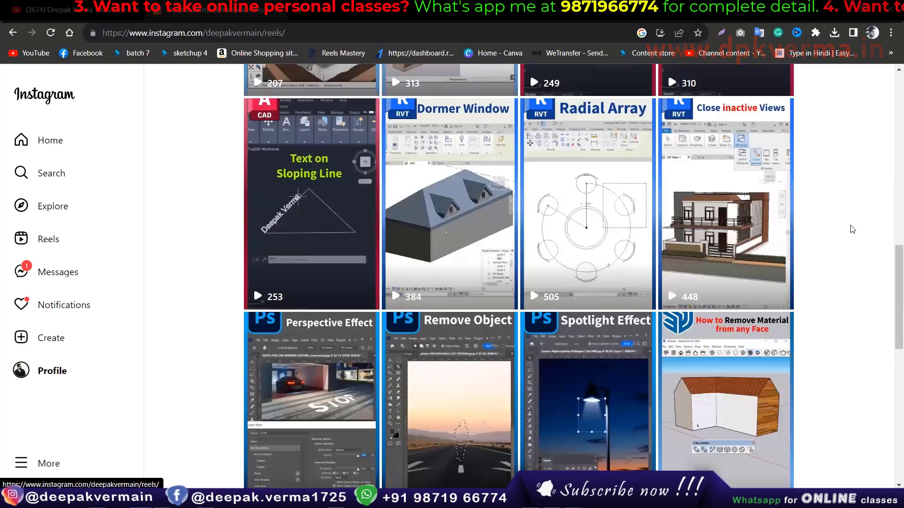
pyautogui.scroll(-7, 835, 229)
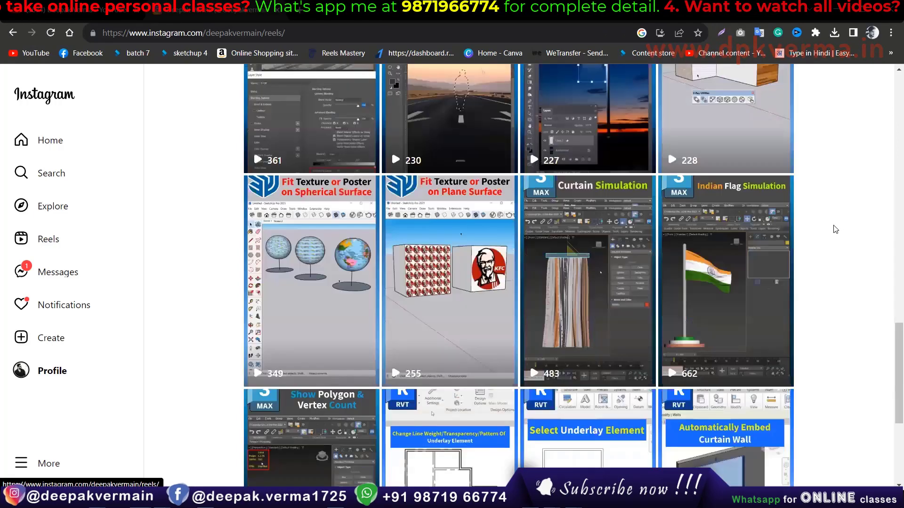
pyautogui.scroll(-6, 831, 233)
pyautogui.scroll(-5, 831, 233)
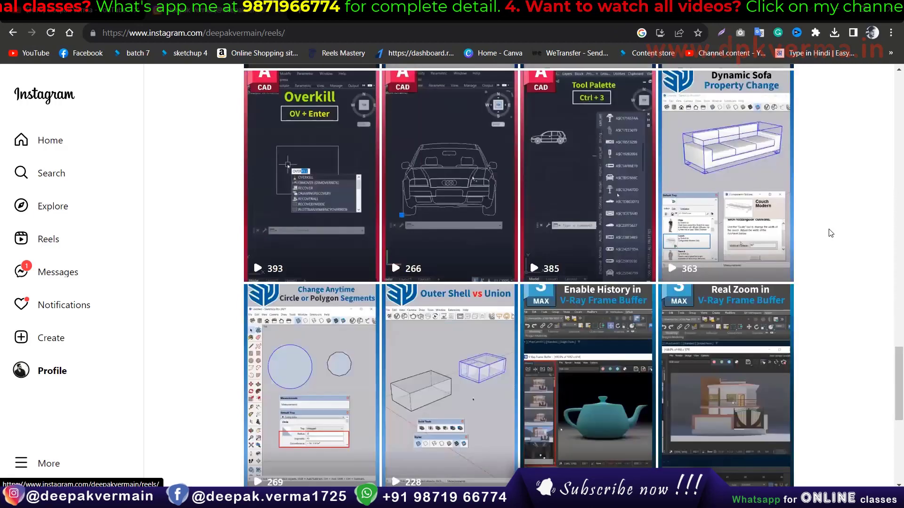
pyautogui.scroll(12, 831, 234)
pyautogui.scroll(15, 831, 233)
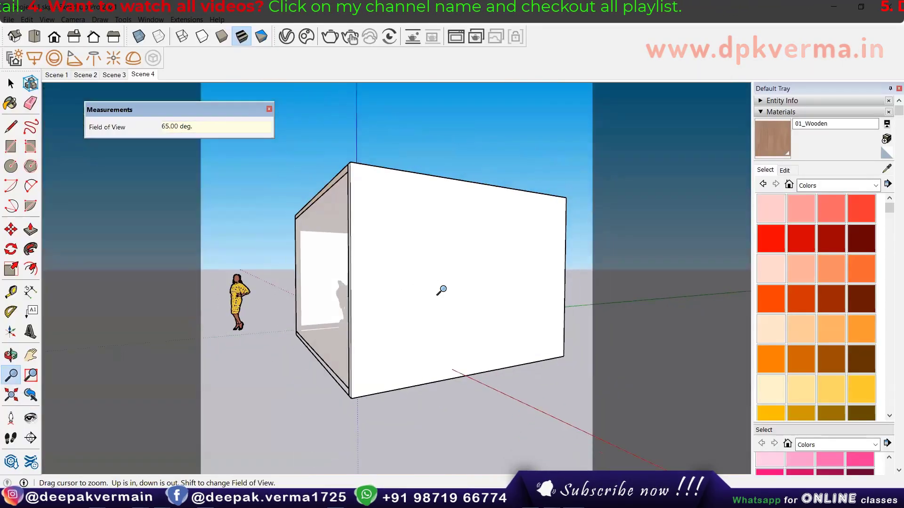
# Hide the box's front wall to open up the bedroom.
pyautogui.moveTo(398, 343)
pyautogui.mouseDown(button='middle')
pyautogui.moveTo(347, 345)
pyautogui.moveTo(333, 323)
pyautogui.mouseUp(button='middle')
pyautogui.press('space')
pyautogui.click(333, 323)
pyautogui.rightClick(333, 322)
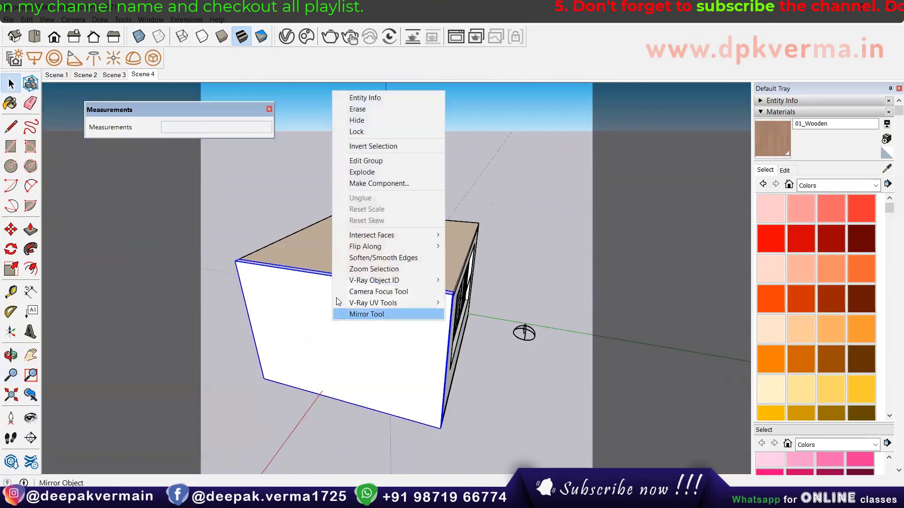
pyautogui.click(367, 122)
pyautogui.moveTo(341, 338); pyautogui.dragTo(365, 326, button='middle')
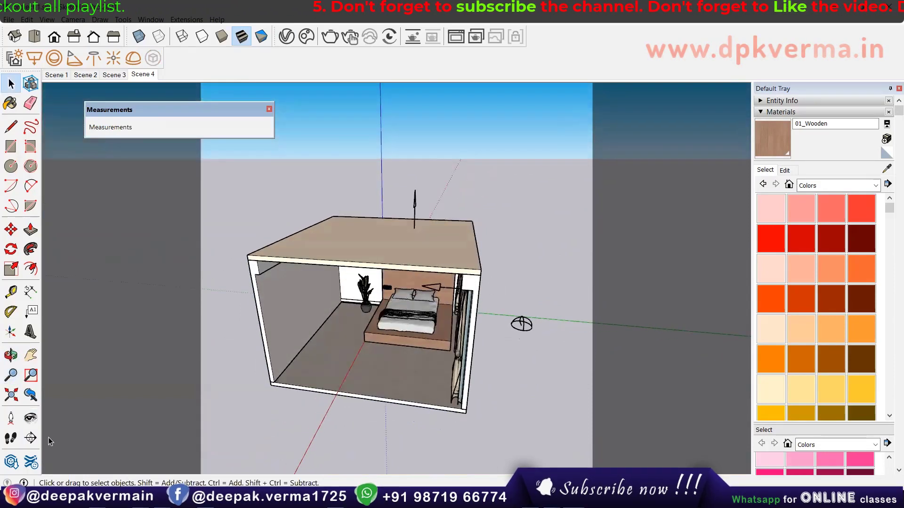
# Position the camera on the bedroom floor facing the bed, at a 4" eye height.
pyautogui.click(10, 420)
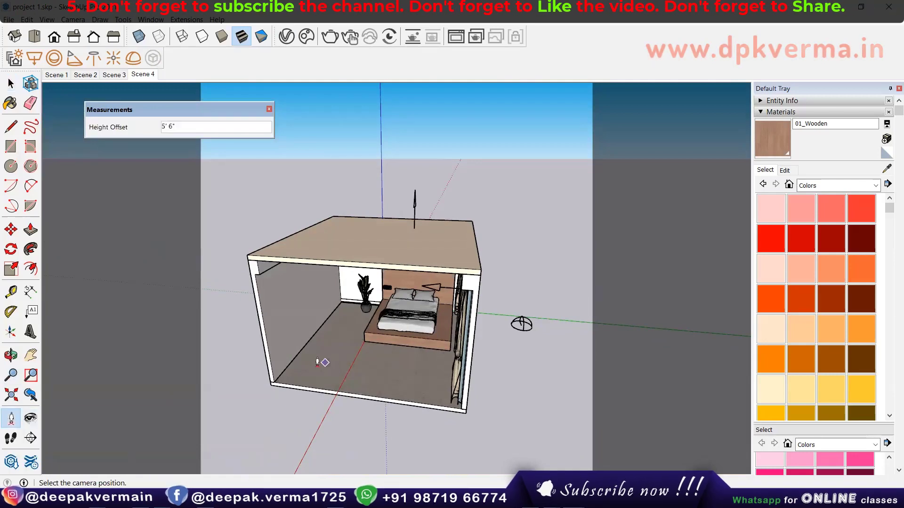
pyautogui.scroll(2, 302, 372)
pyautogui.scroll(2, 284, 379)
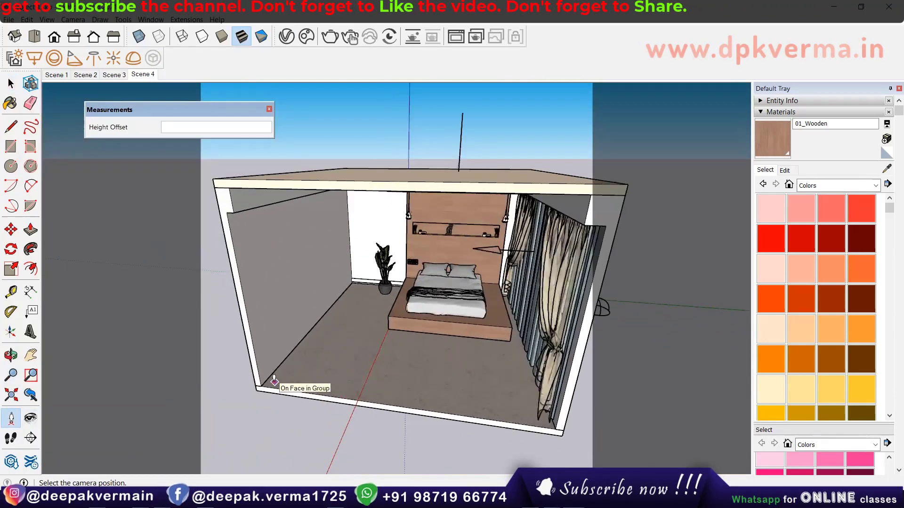
pyautogui.scroll(3, 274, 381)
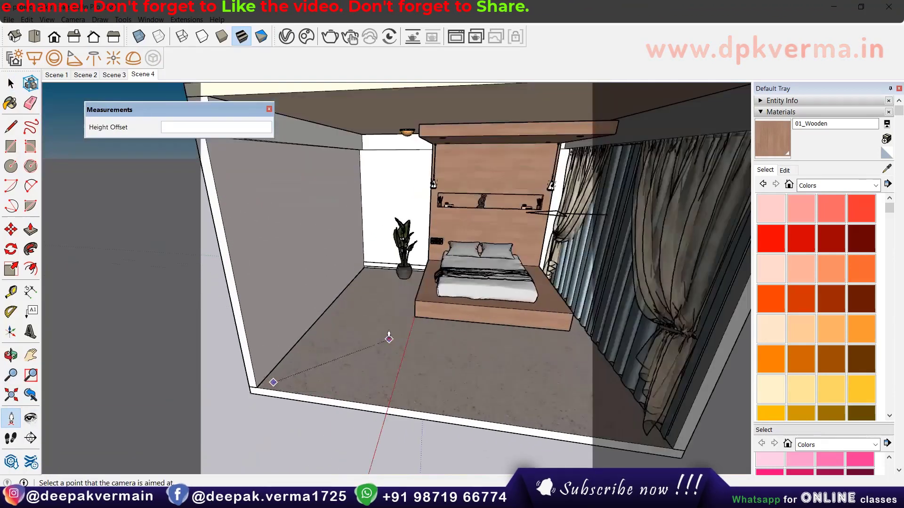
pyautogui.moveTo(389, 338); pyautogui.dragTo(387, 337)
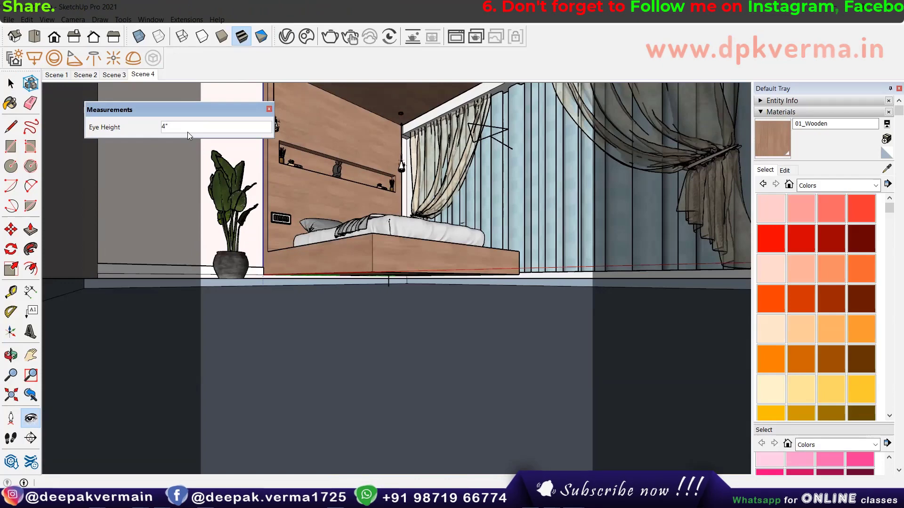
# Correct the camera eye height from 6' to 5' 5", then set a 60° field of view with z60.
pyautogui.write("'")
pyautogui.press('Return')
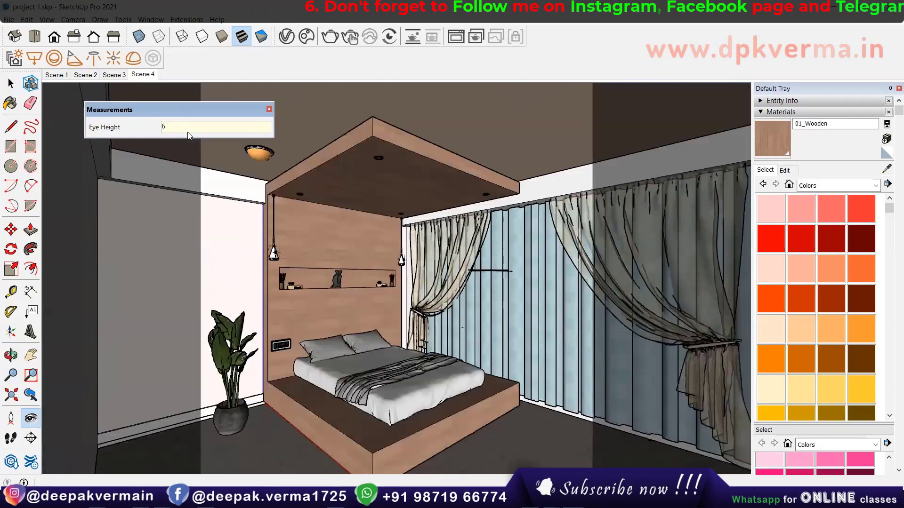
pyautogui.write("5'5")
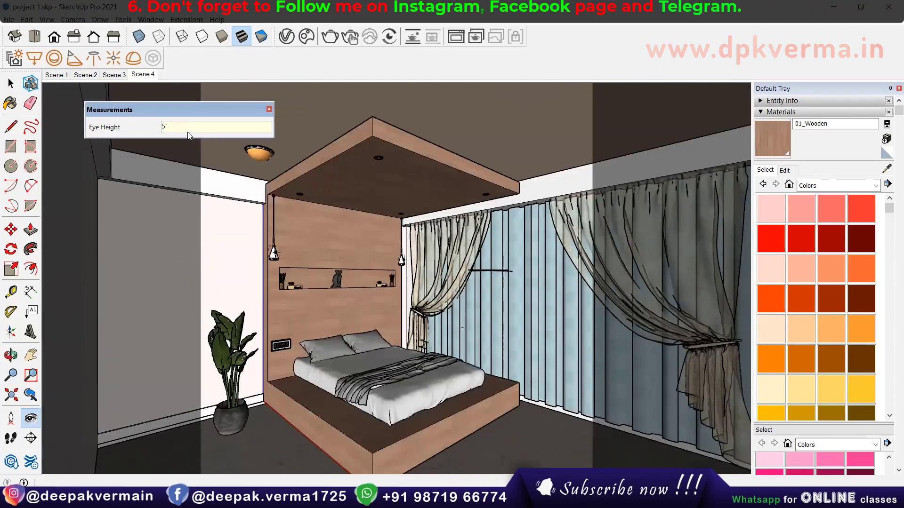
pyautogui.press('Return')
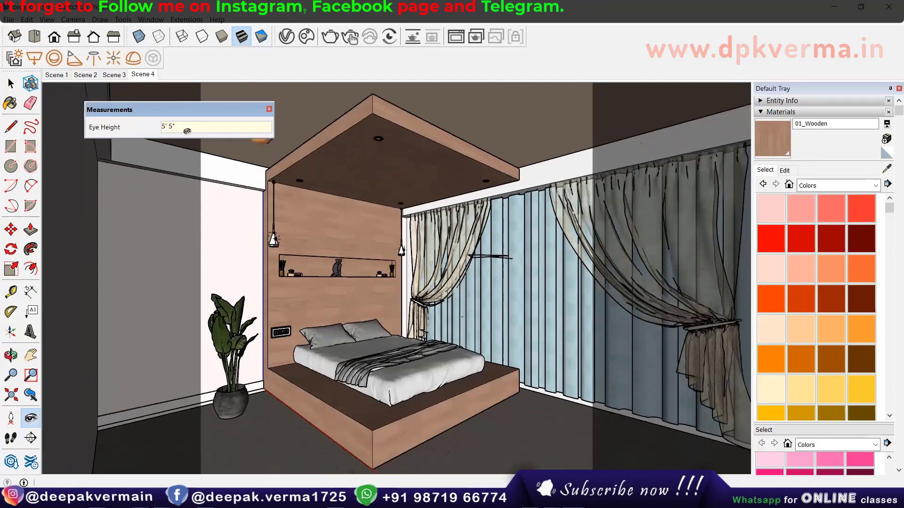
pyautogui.write('z')
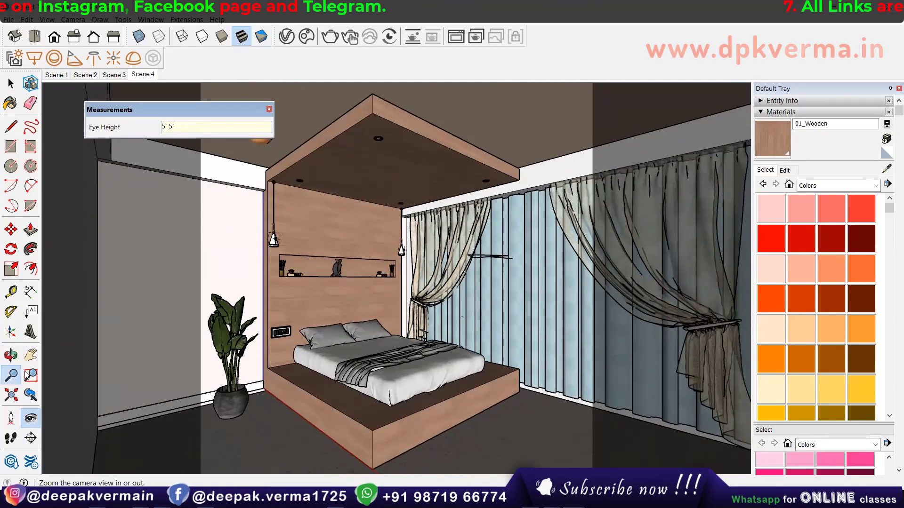
pyautogui.write('60')
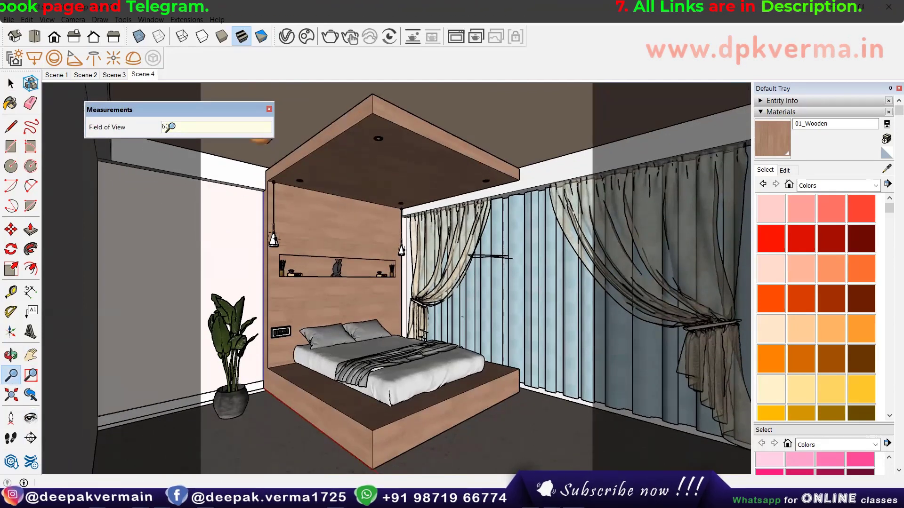
pyautogui.press('Return')
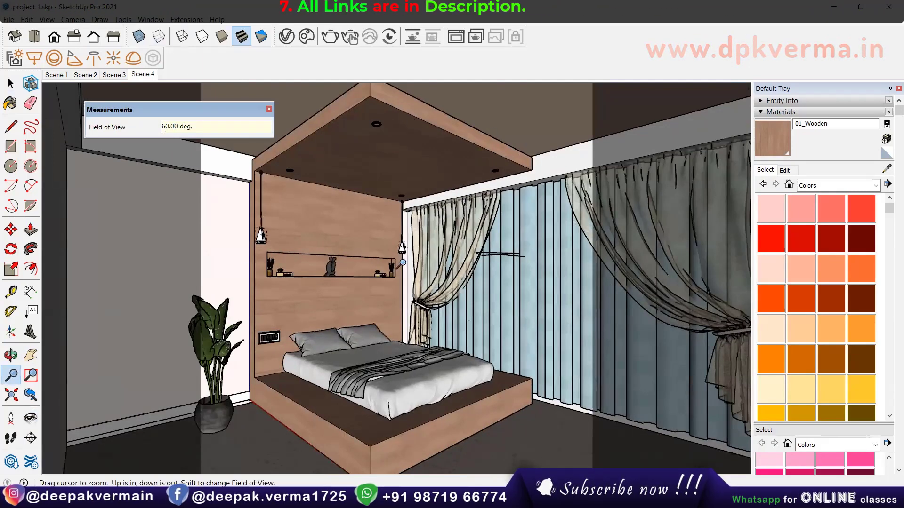
# Unhide all geometry to restore the wall, then add the current view as Scene 5 from the Scene 4 tab.
pyautogui.click(27, 19)
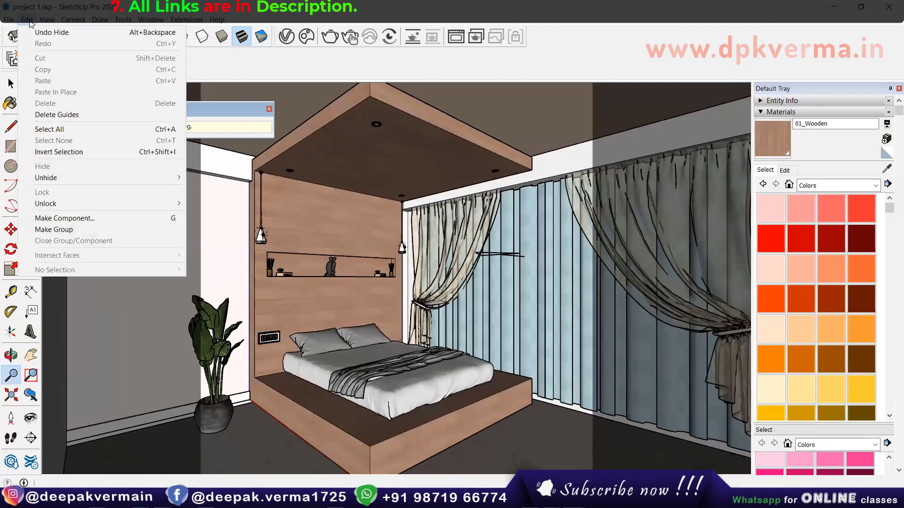
pyautogui.click(197, 200)
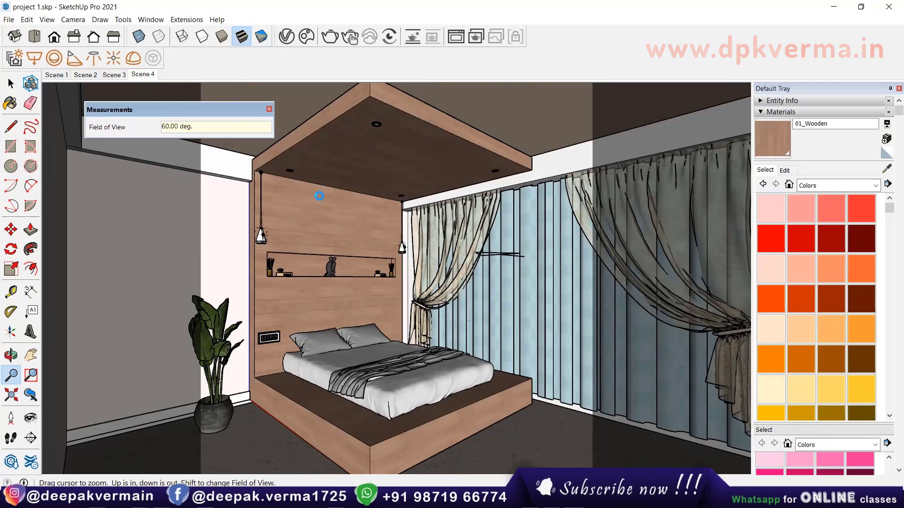
pyautogui.rightClick(143, 75)
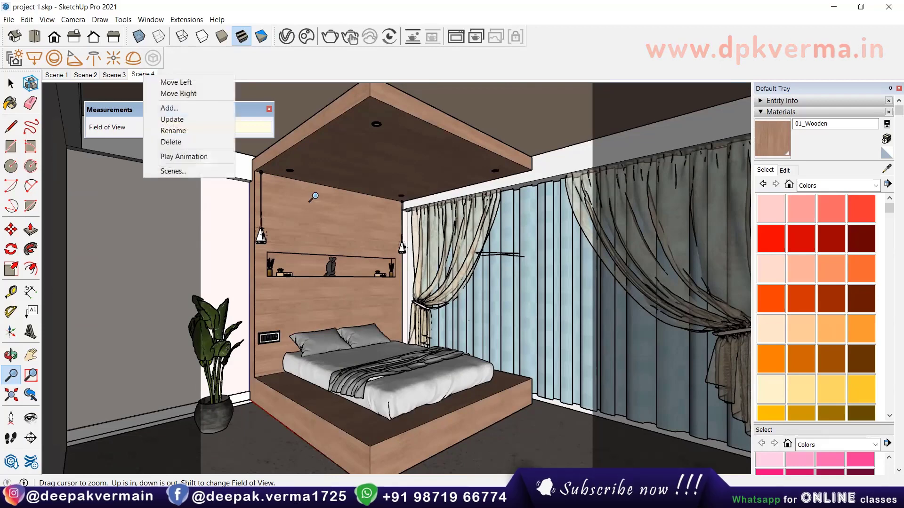
pyautogui.click(169, 117)
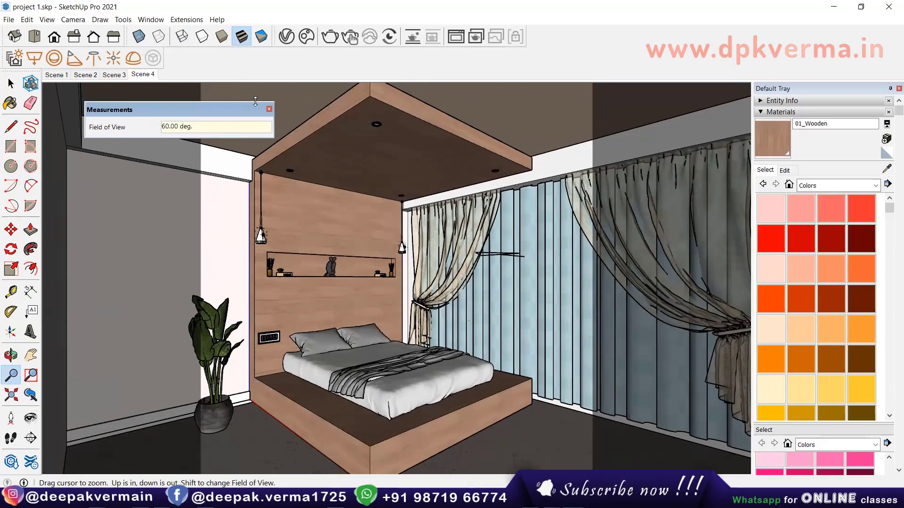
pyautogui.rightClick(144, 77)
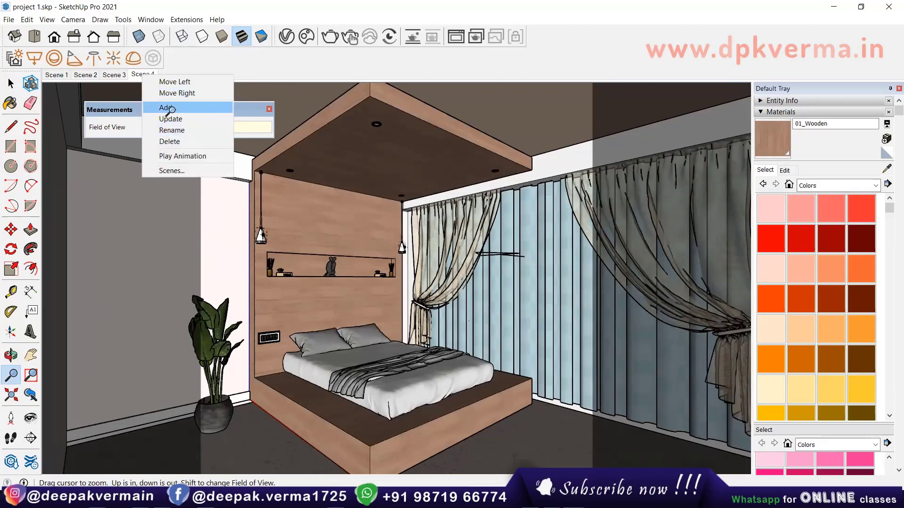
pyautogui.click(164, 107)
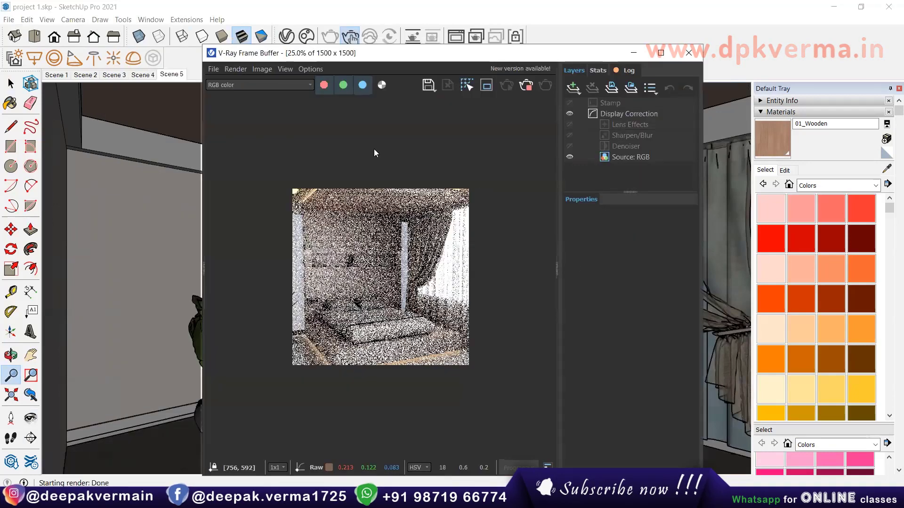
# Zoom the V-Ray Frame Buffer image to 50% while the Scene 5 render progresses.
pyautogui.scroll(1, 325, 374)
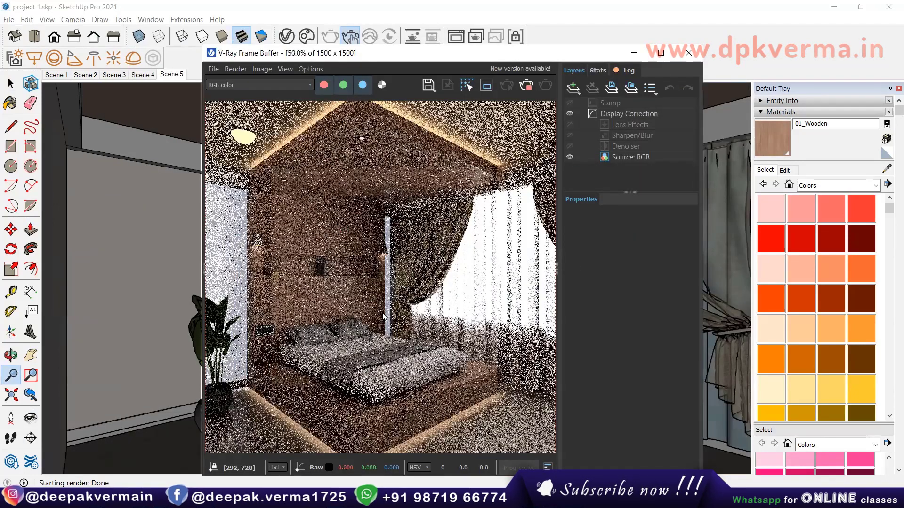